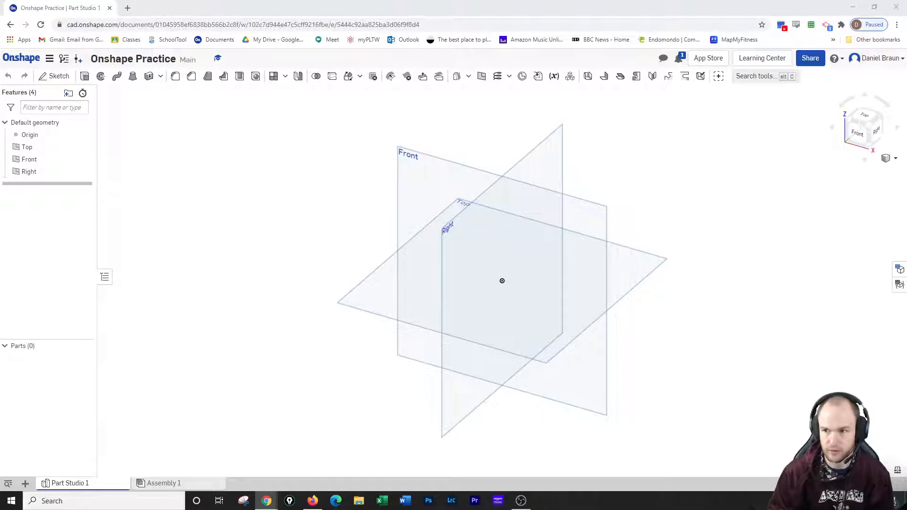
# Examine the isometric reference drawing for Problem 8–20
pyautogui.moveTo(906, 22); pyautogui.dragTo(569, 17)
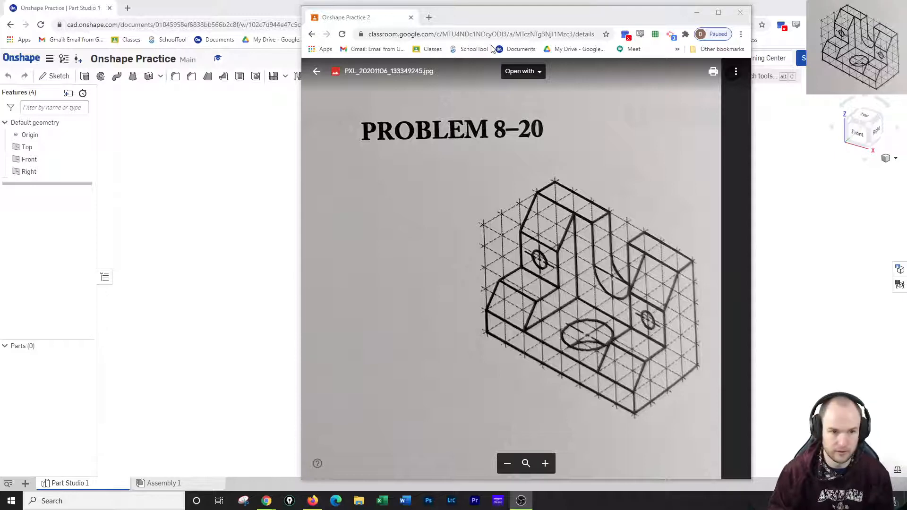
pyautogui.moveTo(522, 16); pyautogui.dragTo(906, 16)
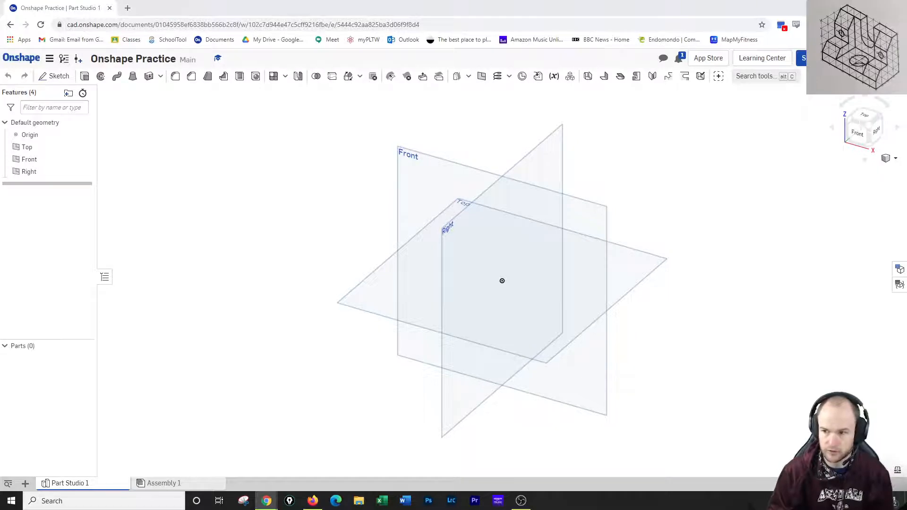
# Start a sketch on the Right plane and draw a rectangle from the origin, 4 in wide and 5 in high
pyautogui.click(55, 76)
pyautogui.click(549, 147)
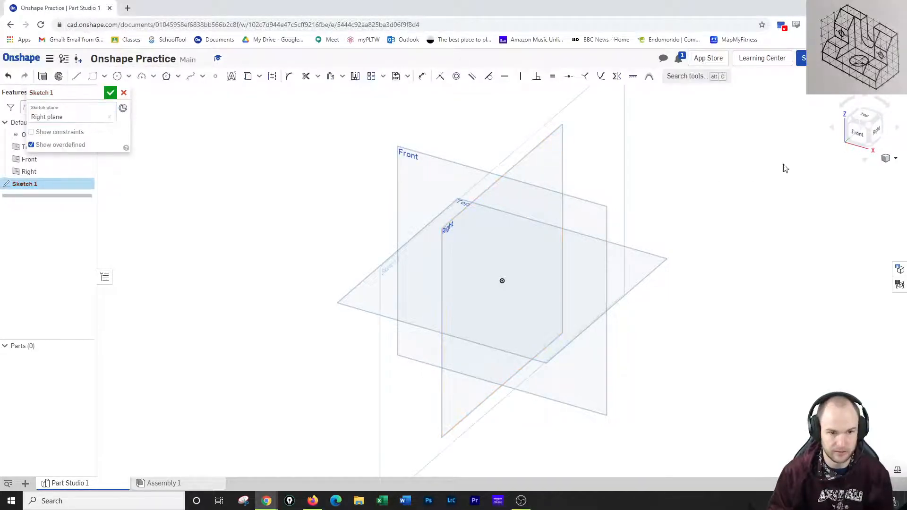
pyautogui.click(877, 134)
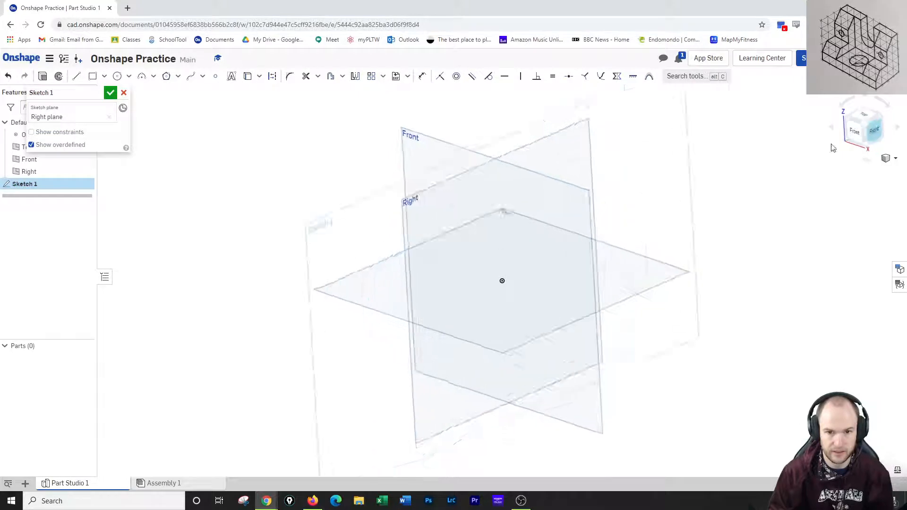
pyautogui.click(92, 76)
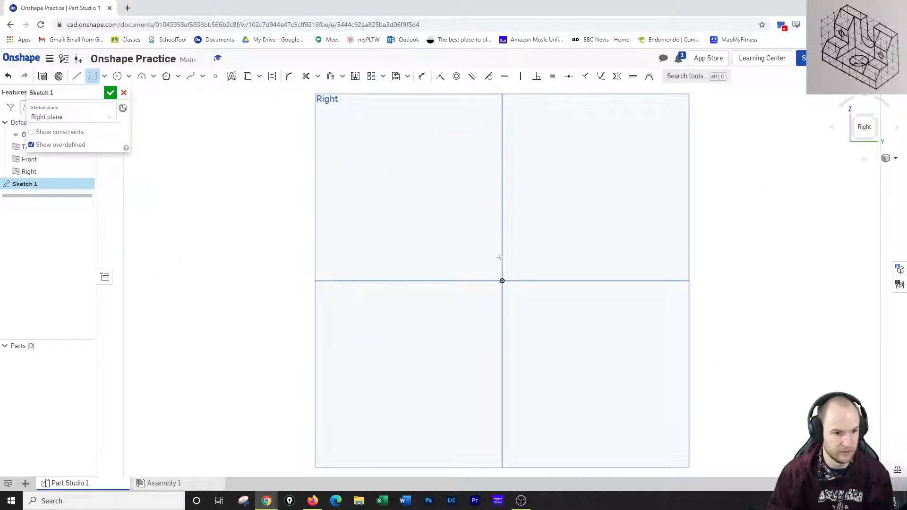
pyautogui.click(502, 281)
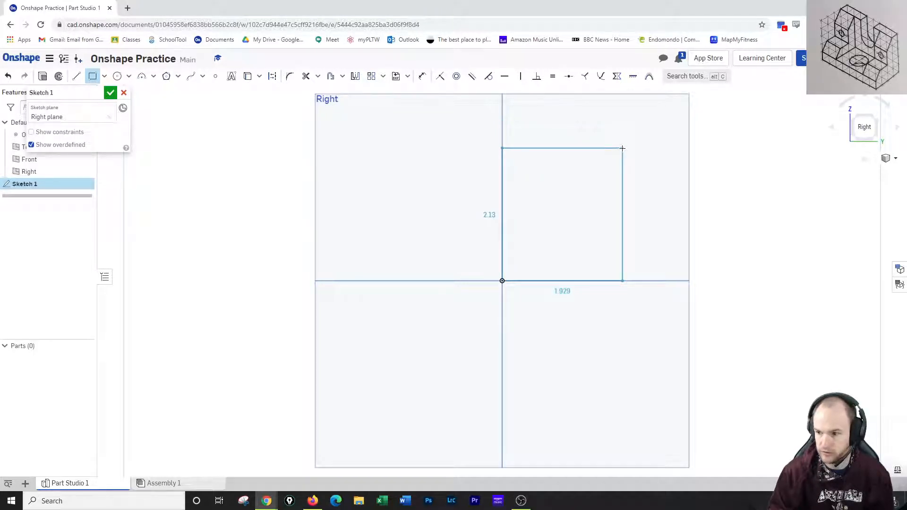
pyautogui.click(622, 148)
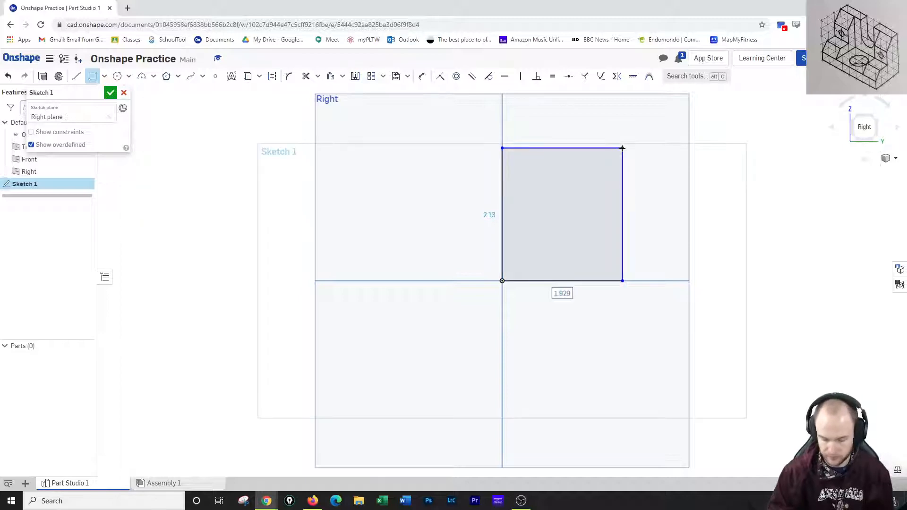
pyautogui.write('4')
pyautogui.press('Tab')
pyautogui.write('5')
pyautogui.press('Return')
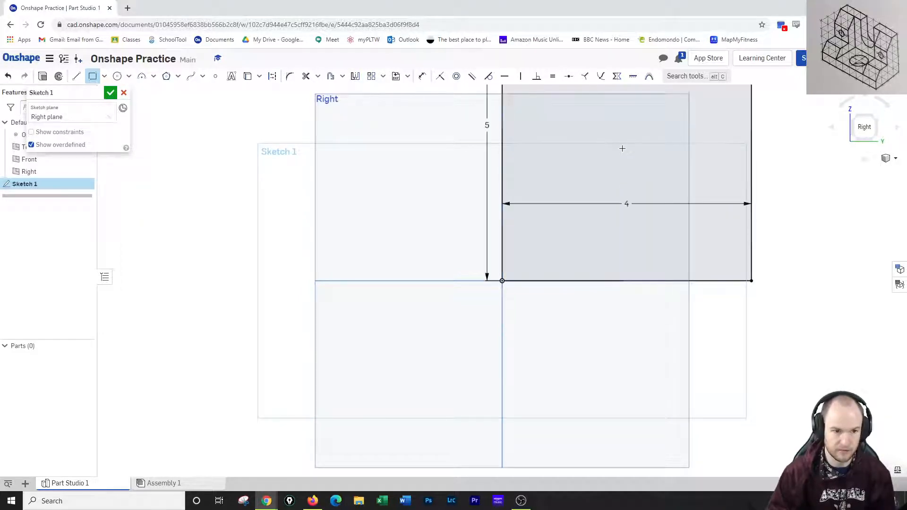
pyautogui.scroll(2, 618, 198)
pyautogui.scroll(-3, 618, 199)
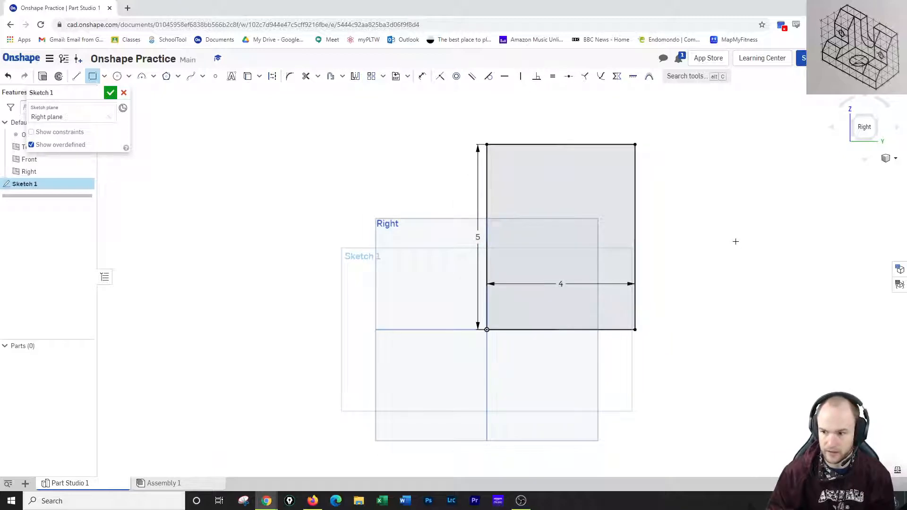
# Sketch a stepped line chain inside the rectangle from its left edge to its upper-right corner: sloped, horizontal about 1.2 in, vertical about 1.05 in, sloped
pyautogui.press('l')
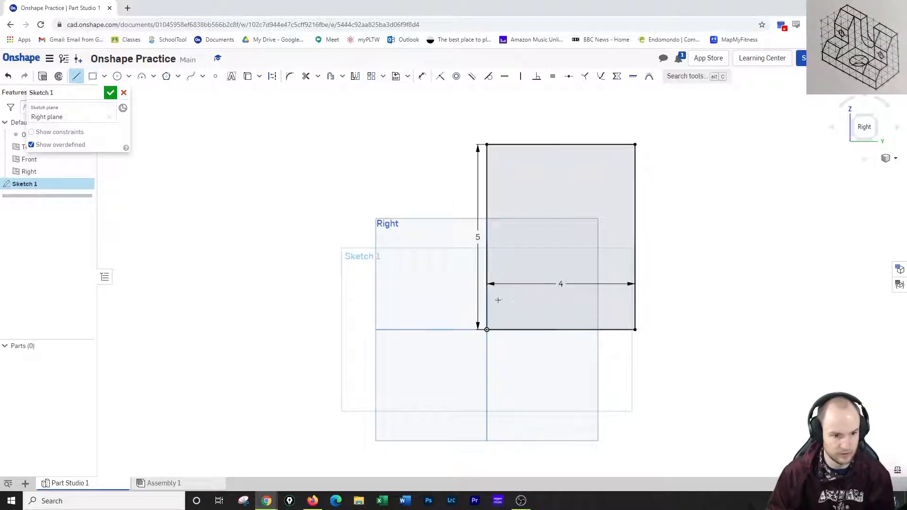
pyautogui.click(485, 293)
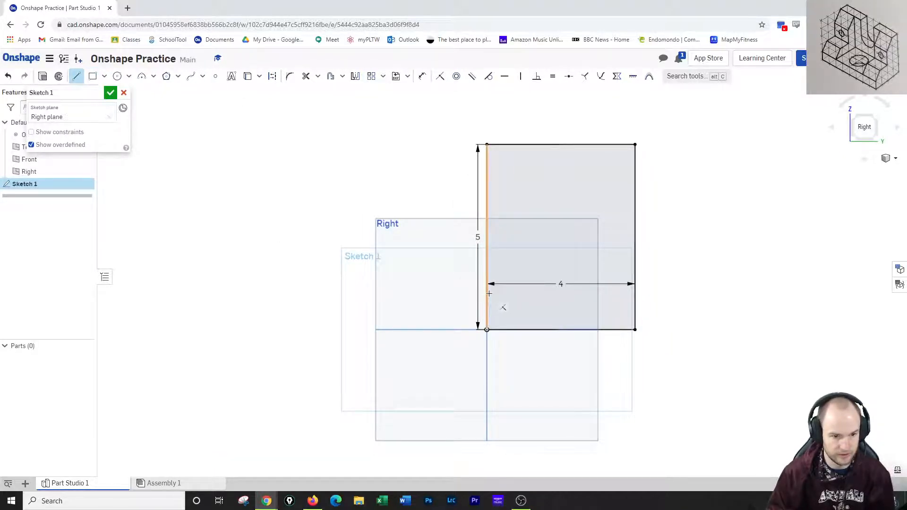
pyautogui.click(529, 254)
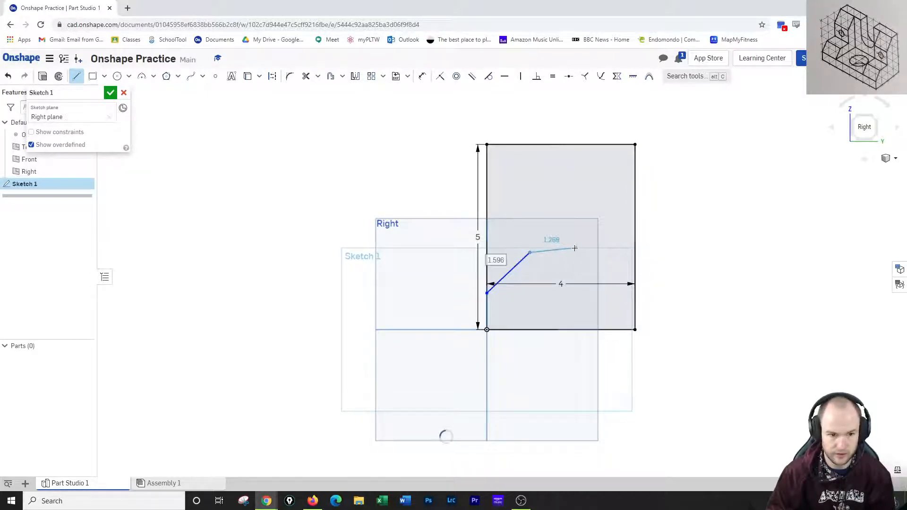
pyautogui.click(574, 252)
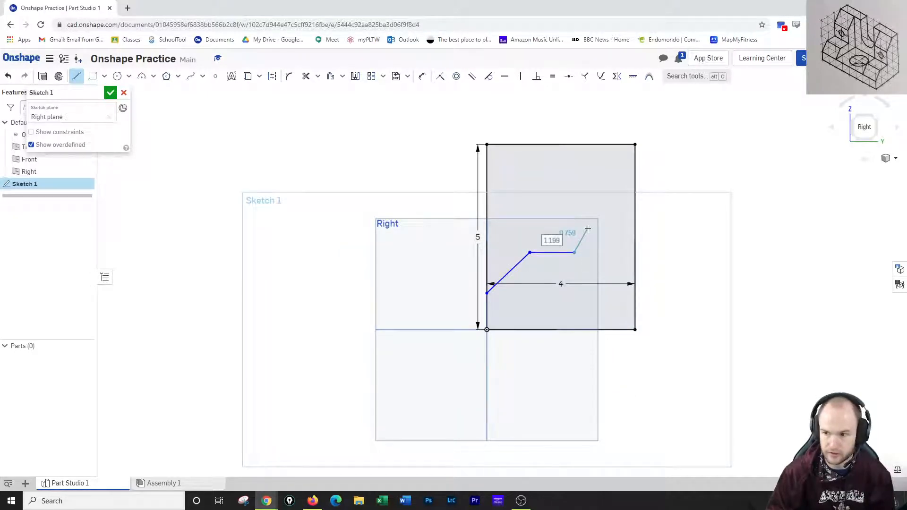
pyautogui.click(575, 214)
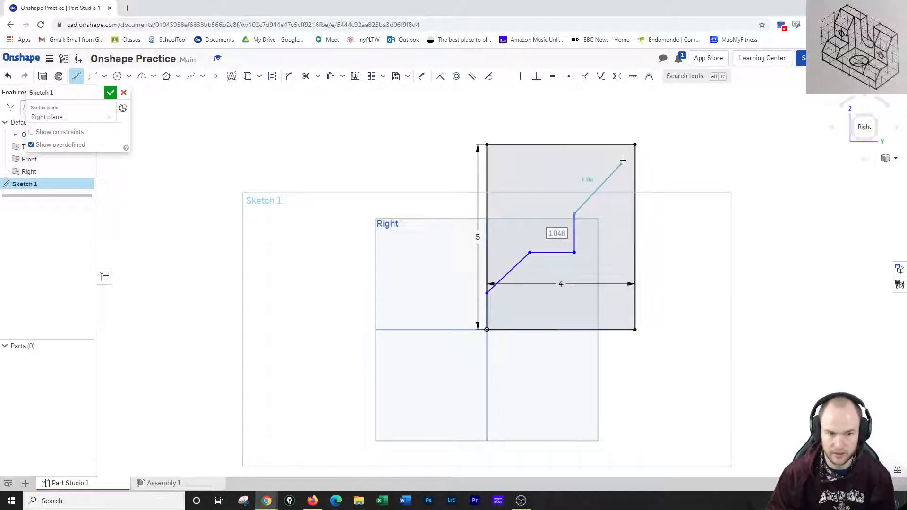
pyautogui.click(636, 145)
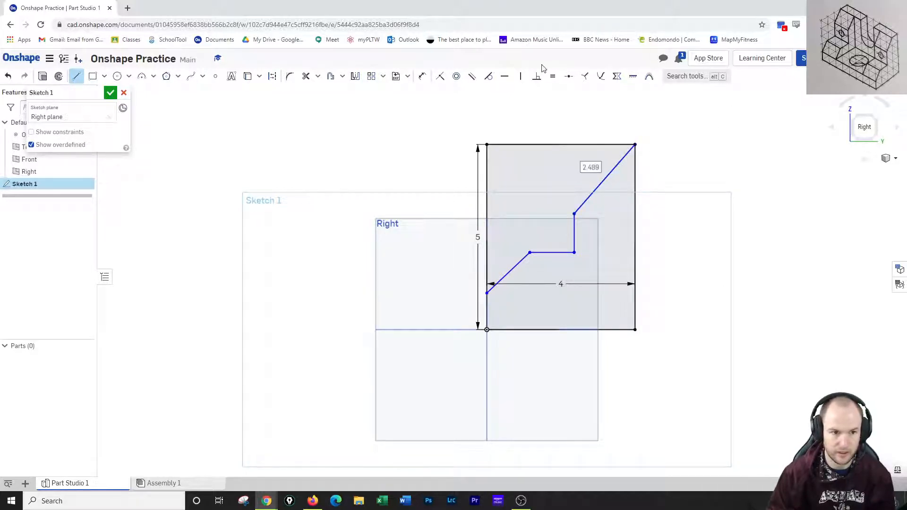
# Dimension the chain's vertical segment at 2 in and the height of its start point above the origin at 1 in
pyautogui.click(422, 76)
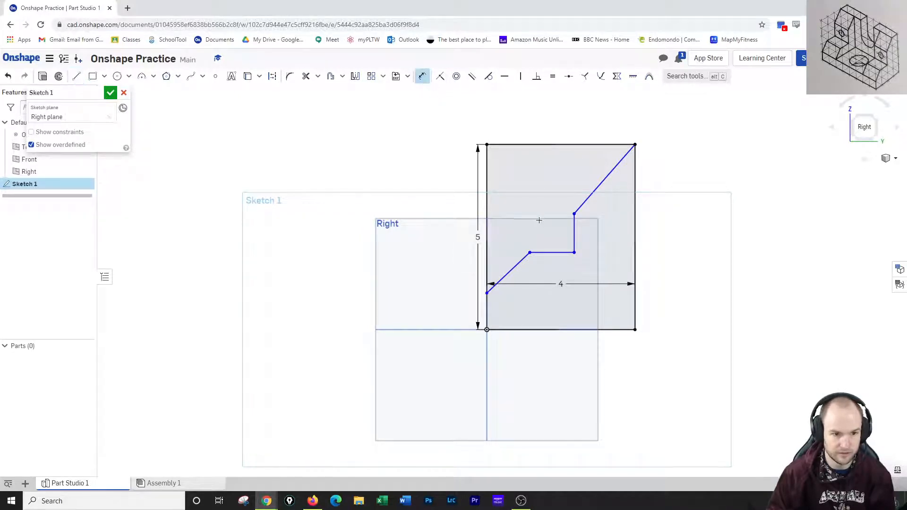
pyautogui.click(573, 226)
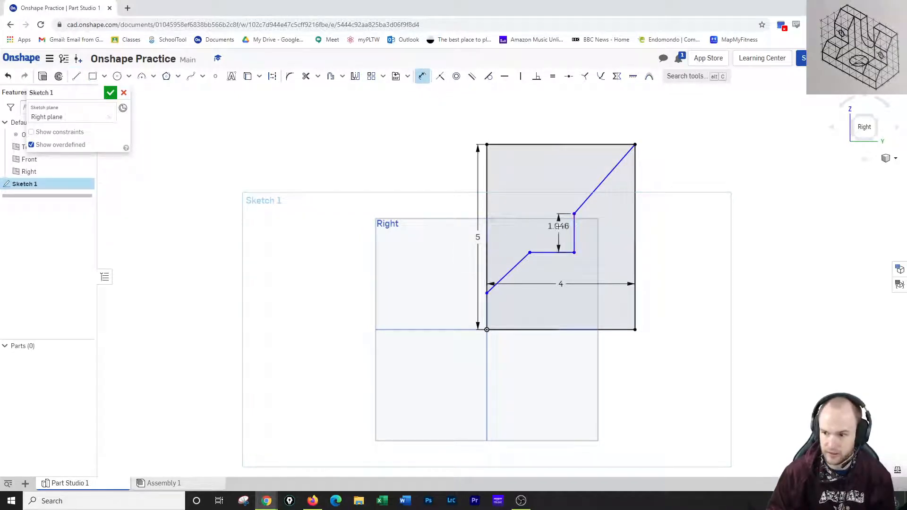
pyautogui.click(558, 226)
pyautogui.write('2')
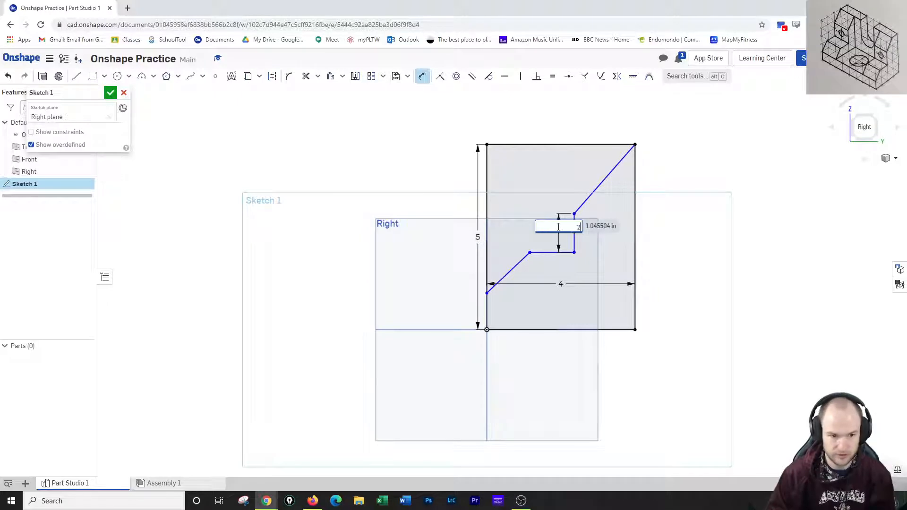
pyautogui.press('Return')
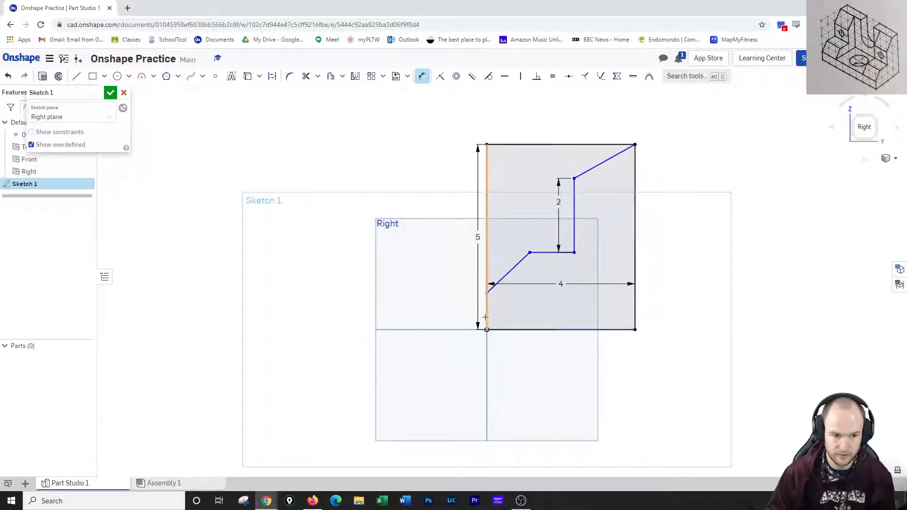
pyautogui.click(486, 329)
pyautogui.click(441, 322)
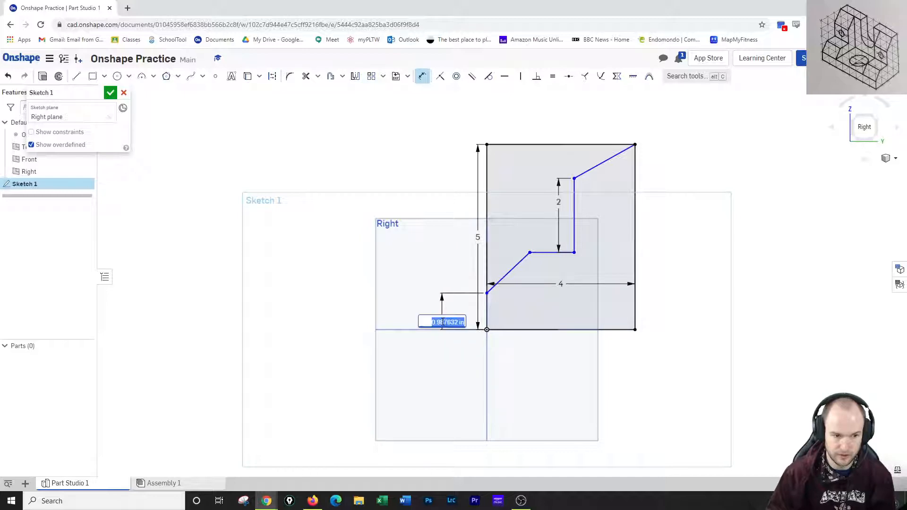
pyautogui.write('1')
pyautogui.press('Return')
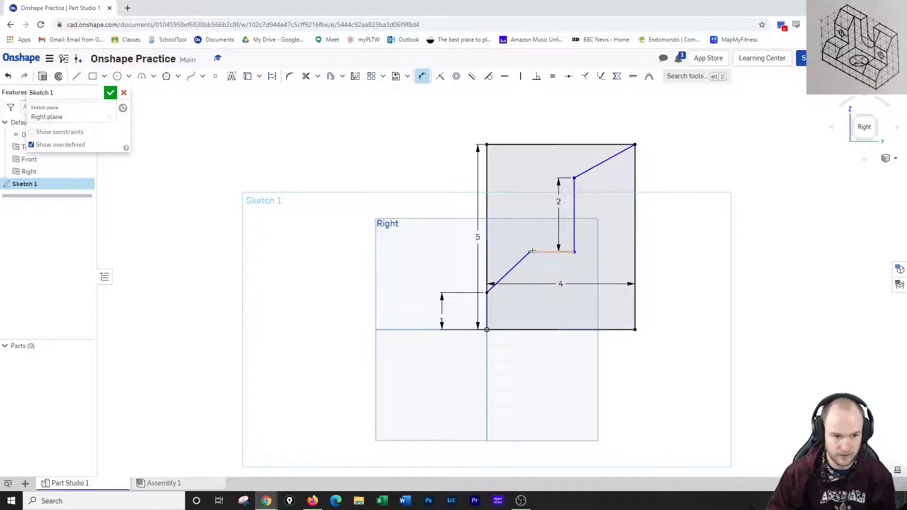
# Dimension the horizontal run of the lower sloped line and set it to 0.8 in
pyautogui.click(487, 293)
pyautogui.click(508, 311)
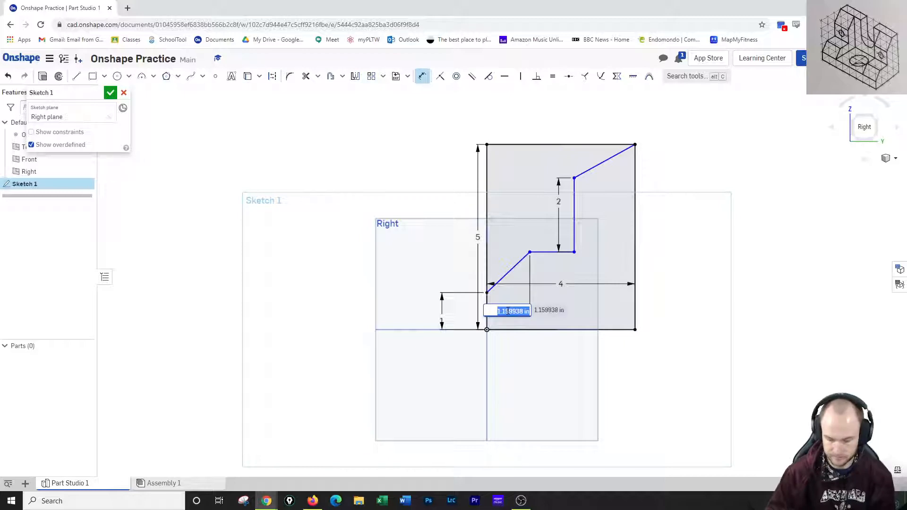
pyautogui.write('1')
pyautogui.press('Return')
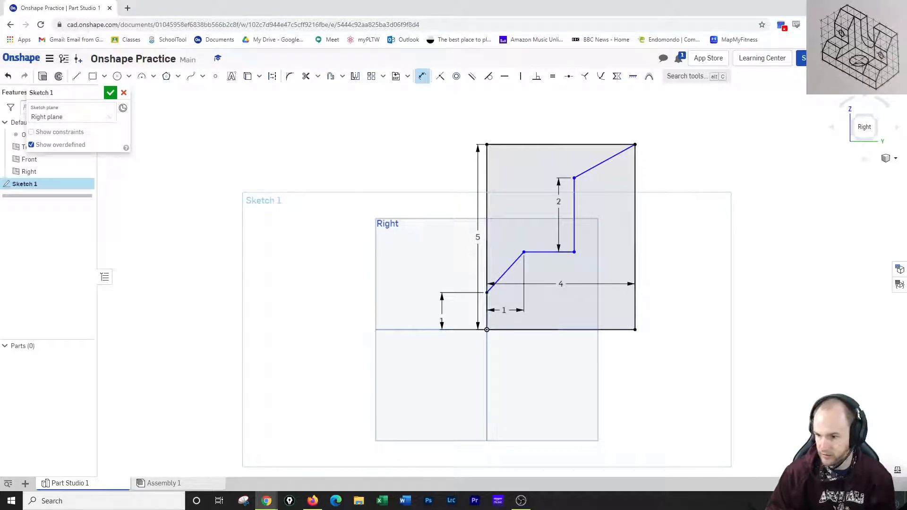
pyautogui.doubleClick(505, 312)
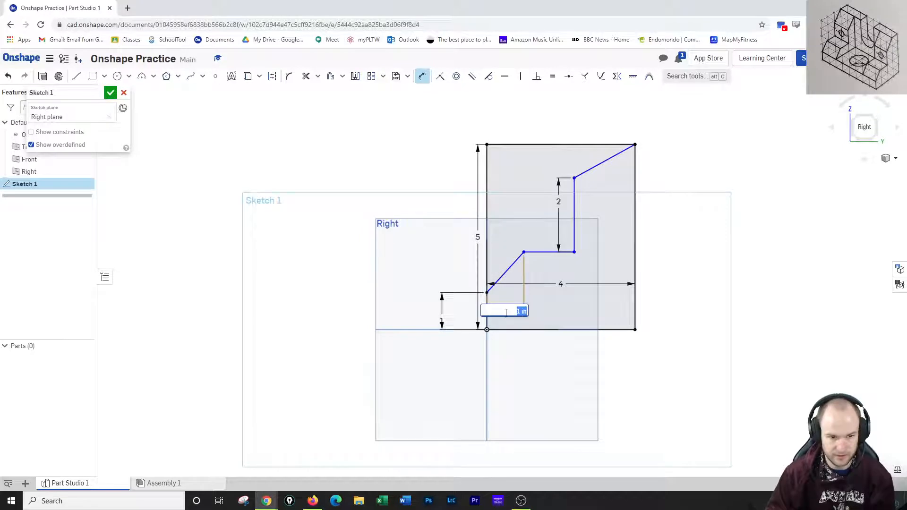
pyautogui.write('0.8')
pyautogui.press('Return')
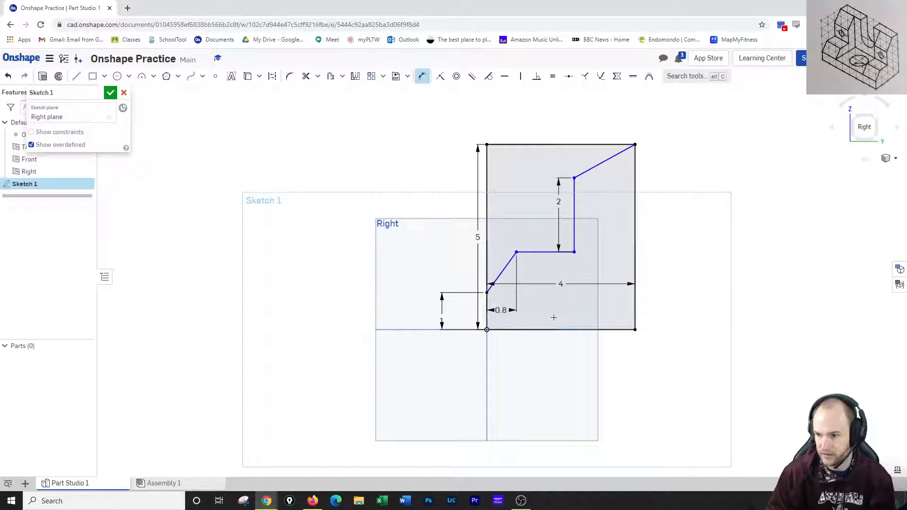
# Dimension the chain's horizontal segment at 1.2 in
pyautogui.click(541, 250)
pyautogui.click(552, 277)
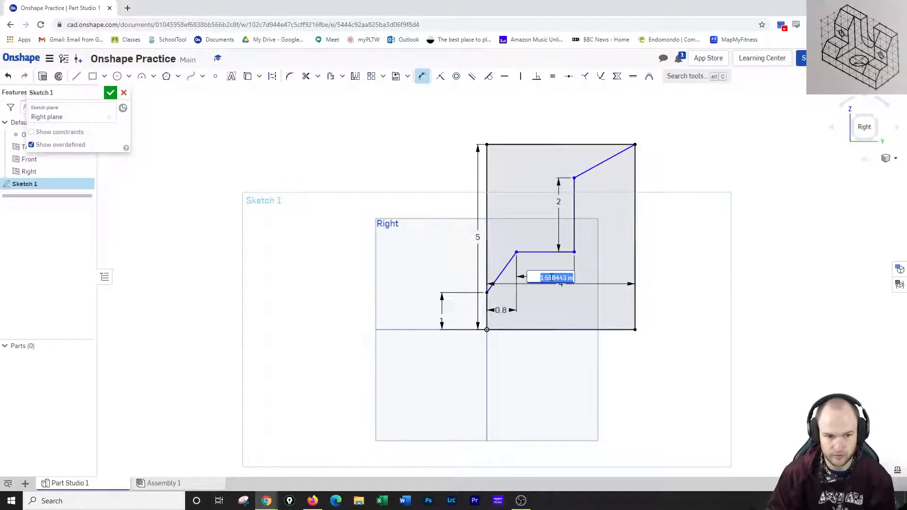
pyautogui.write('1.2')
pyautogui.press('Return')
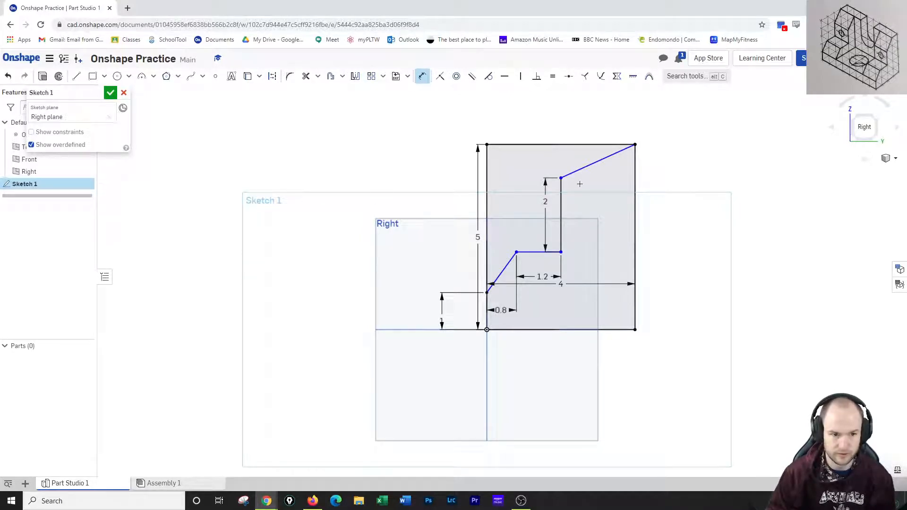
# Try a 2 in horizontal dimension across the upper sloped line to the rectangle's right edge, and undo it
pyautogui.click(610, 156)
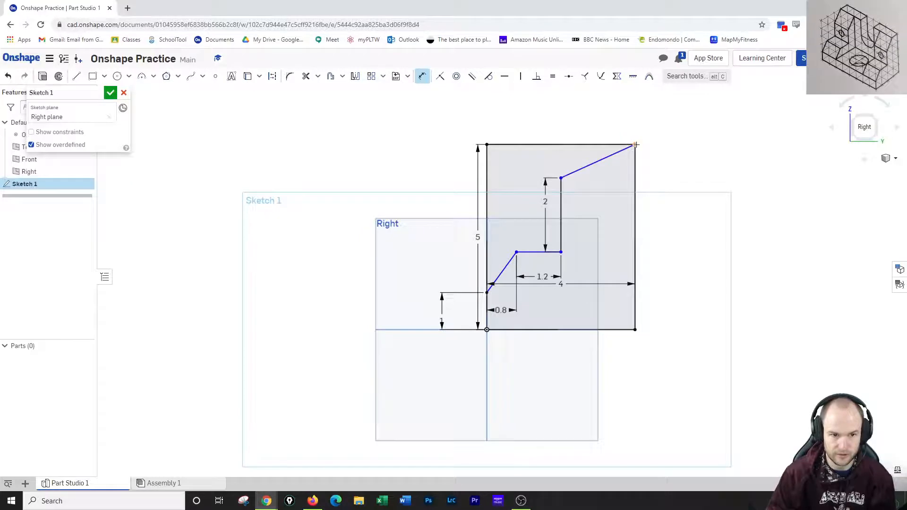
pyautogui.click(613, 197)
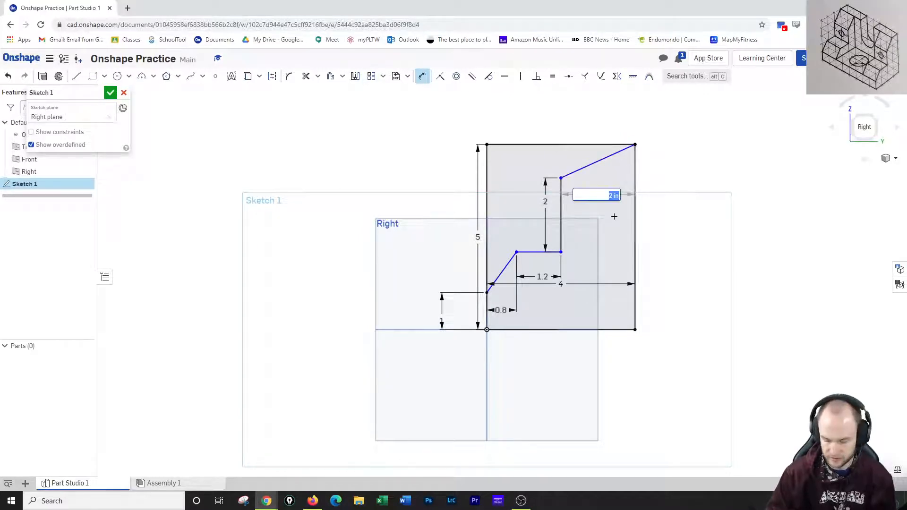
pyautogui.write('2')
pyautogui.press('Return')
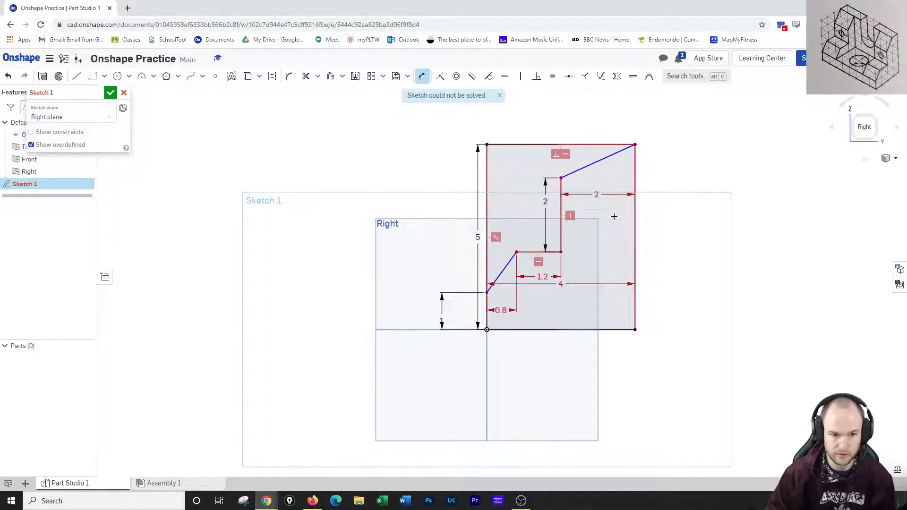
pyautogui.press('Escape')
pyautogui.hotkey('ctrl', 'z')
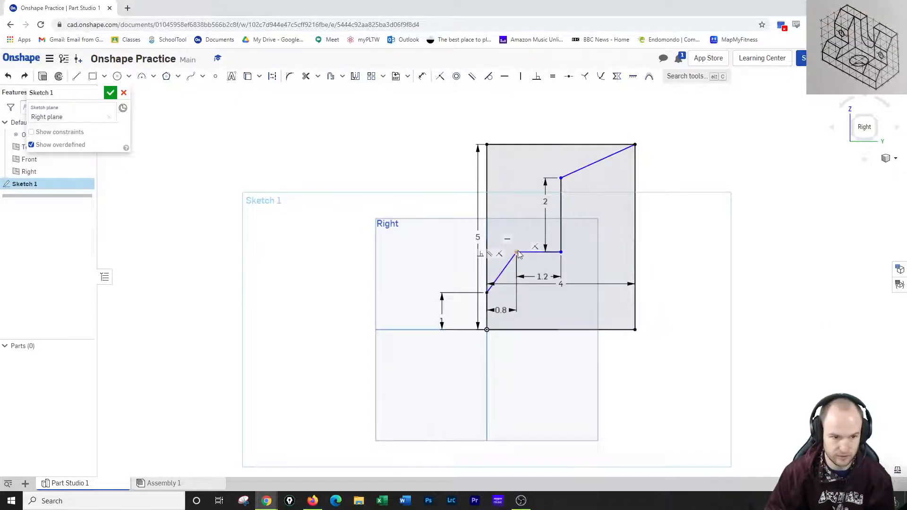
# Dimension the height of the chain's horizontal segment above the rectangle's bottom edge at 2 in
pyautogui.click(421, 76)
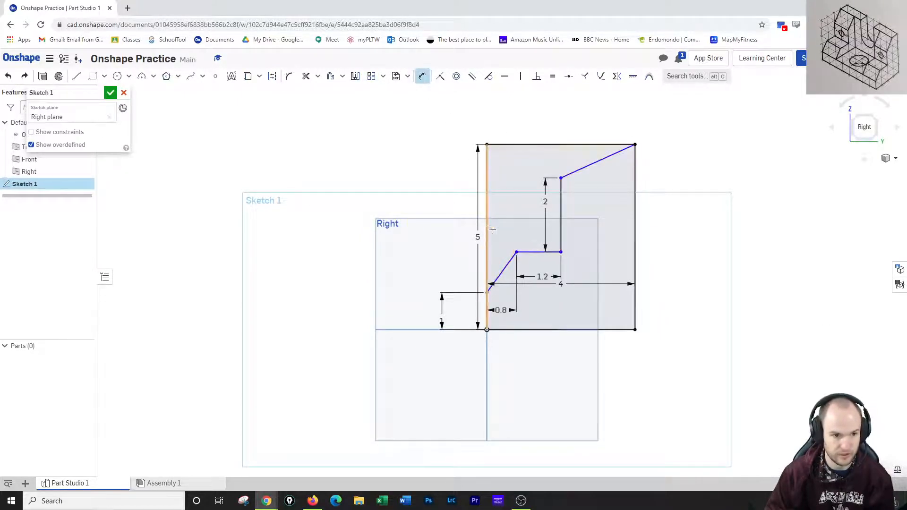
pyautogui.click(514, 329)
pyautogui.click(538, 251)
pyautogui.click(399, 303)
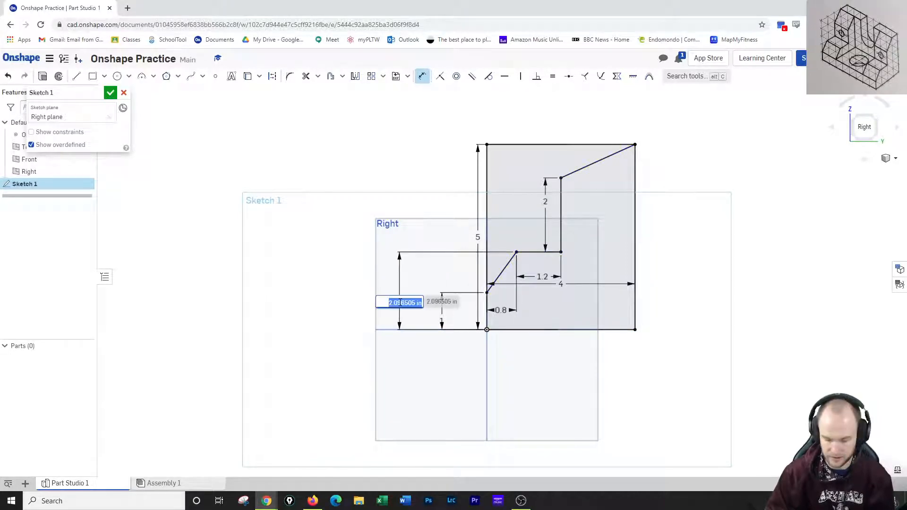
pyautogui.write('2')
pyautogui.press('Return')
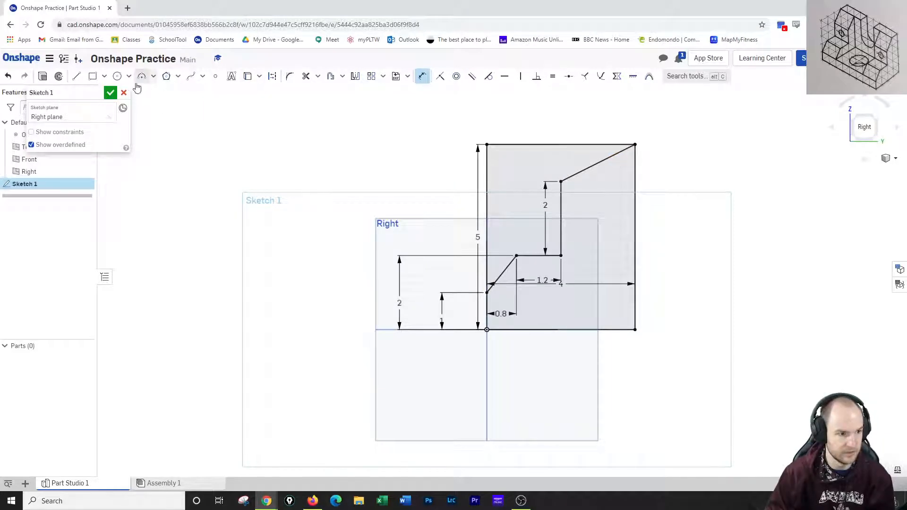
pyautogui.press('Escape')
# Replace the upper sloped line with one about 1.27 in long from the vertical segment's upper end to the rectangle's top edge
pyautogui.click(572, 182)
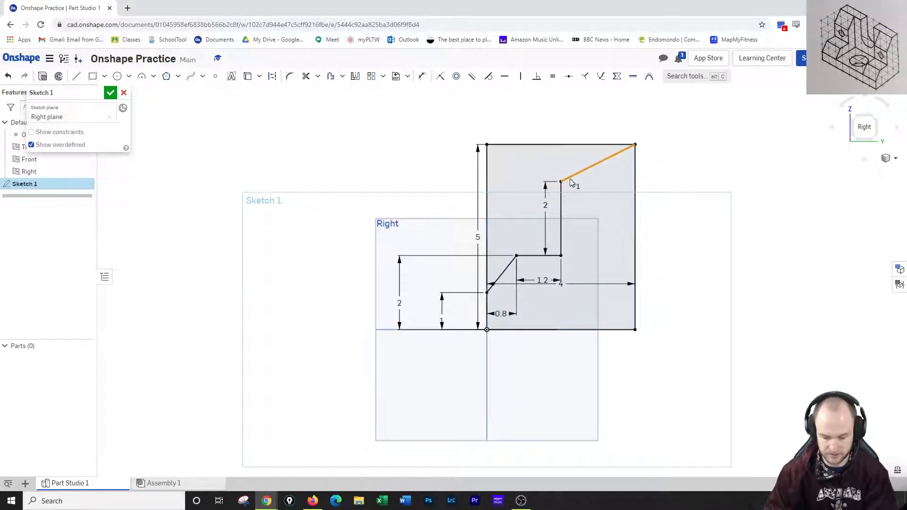
pyautogui.press('Delete')
pyautogui.click(76, 76)
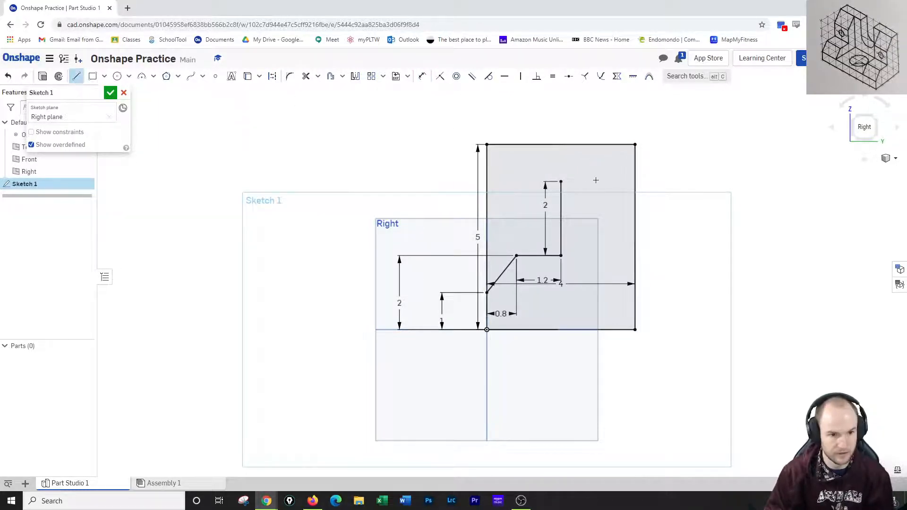
pyautogui.click(561, 182)
pyautogui.click(589, 144)
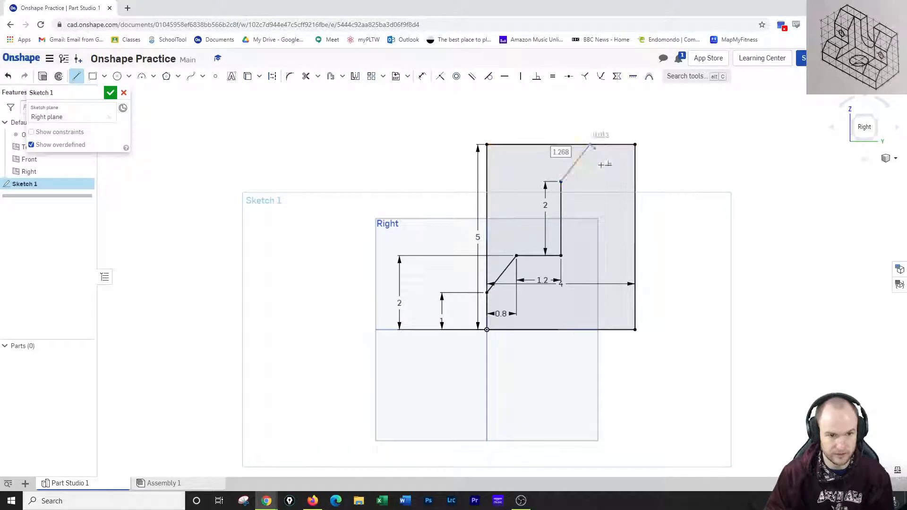
pyautogui.rightClick(601, 165)
pyautogui.click(623, 172)
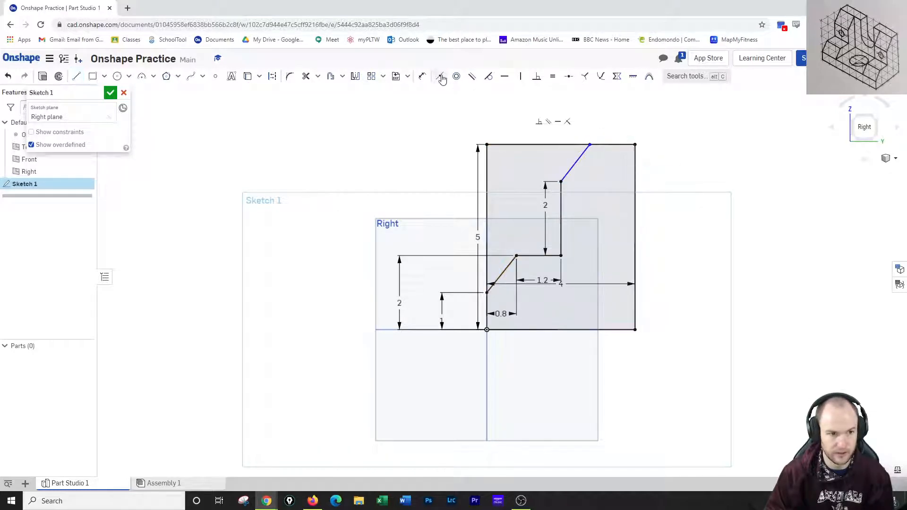
# Dimension the horizontal distance from the upper sloped line's top end to the rectangle's upper right corner at 1 in
pyautogui.click(422, 76)
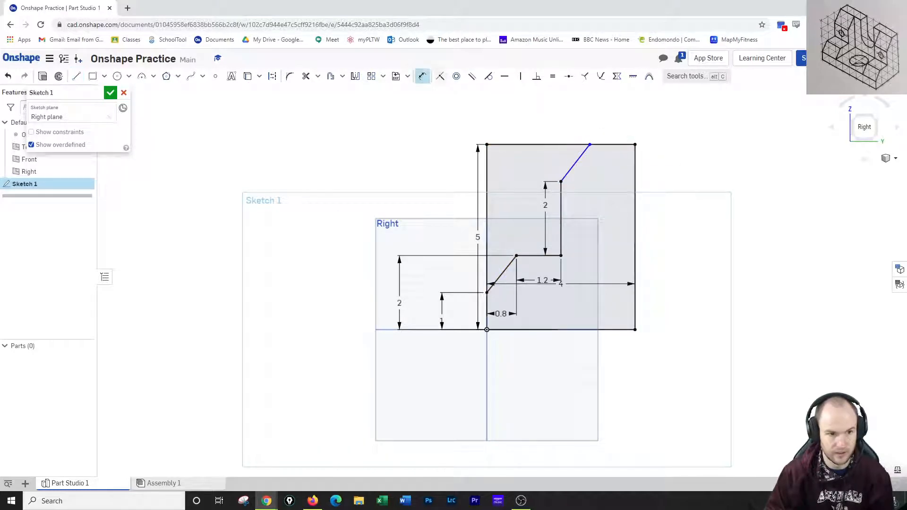
pyautogui.click(633, 145)
pyautogui.click(614, 123)
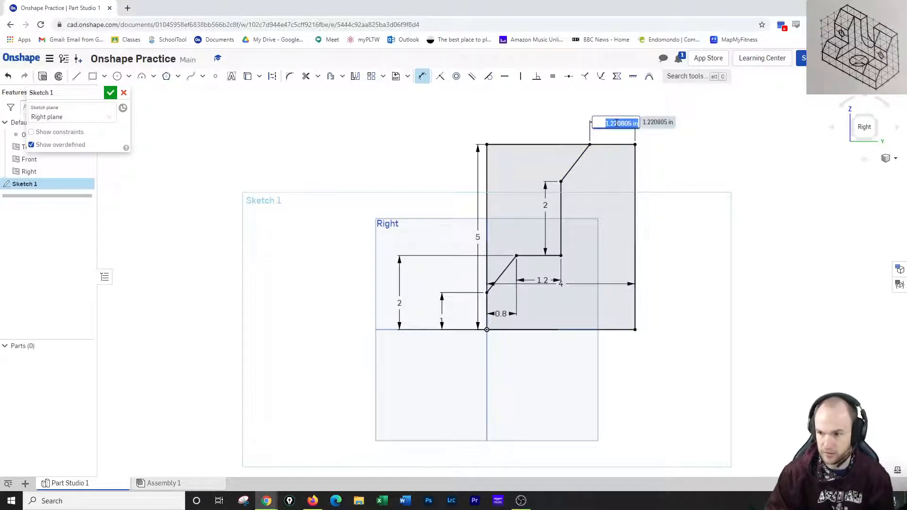
pyautogui.write('1')
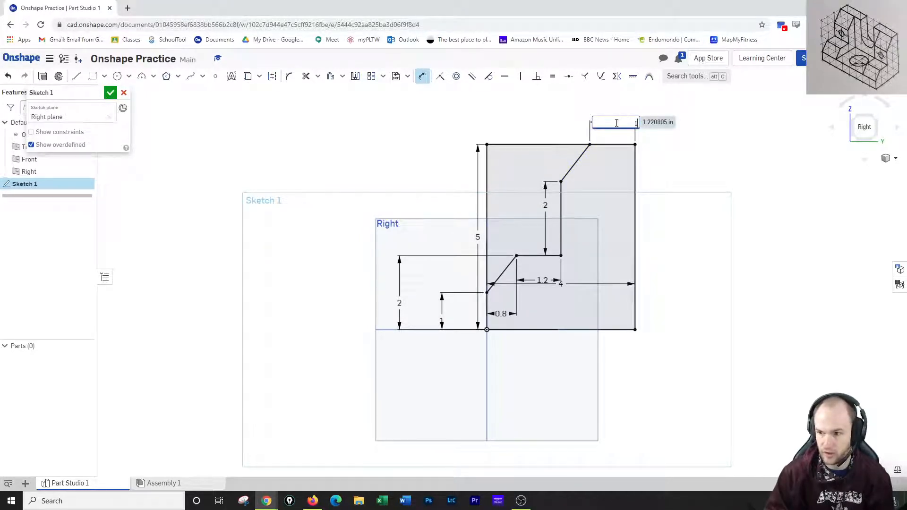
pyautogui.press('Return')
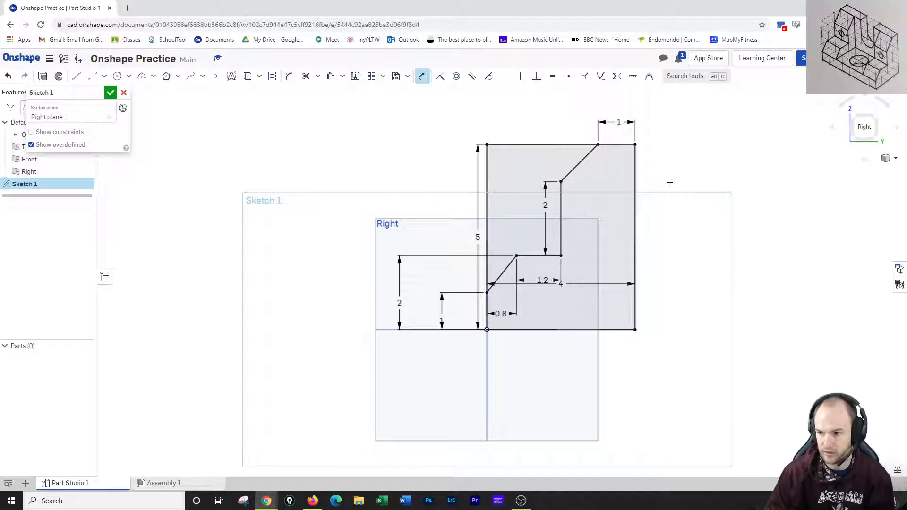
pyautogui.click(561, 181)
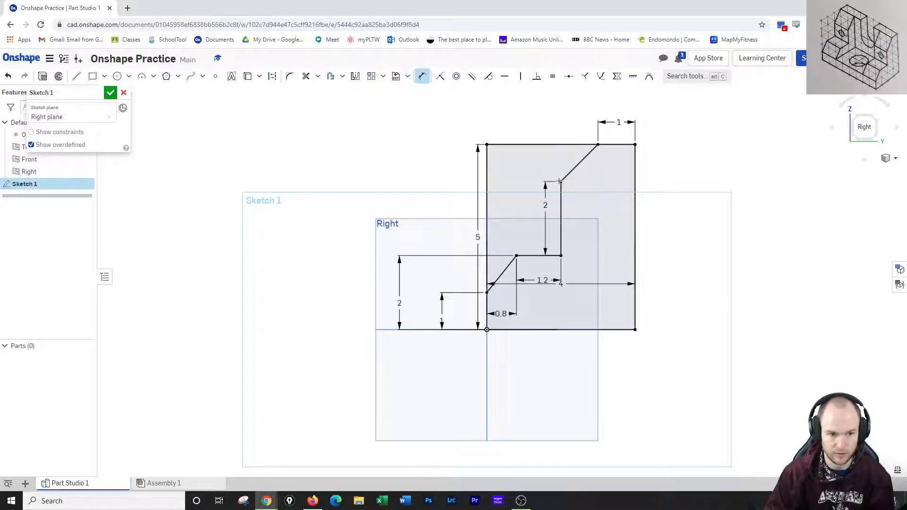
pyautogui.click(554, 145)
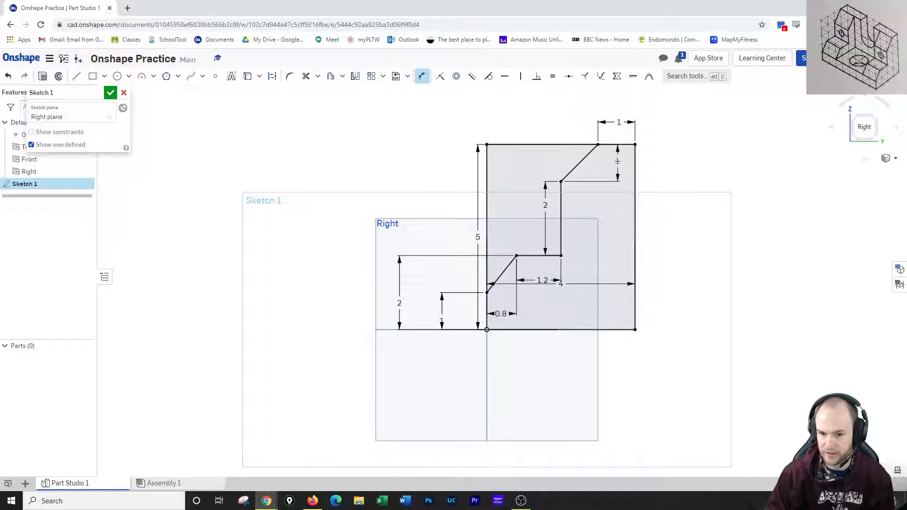
pyautogui.rightClick(618, 162)
pyautogui.click(647, 169)
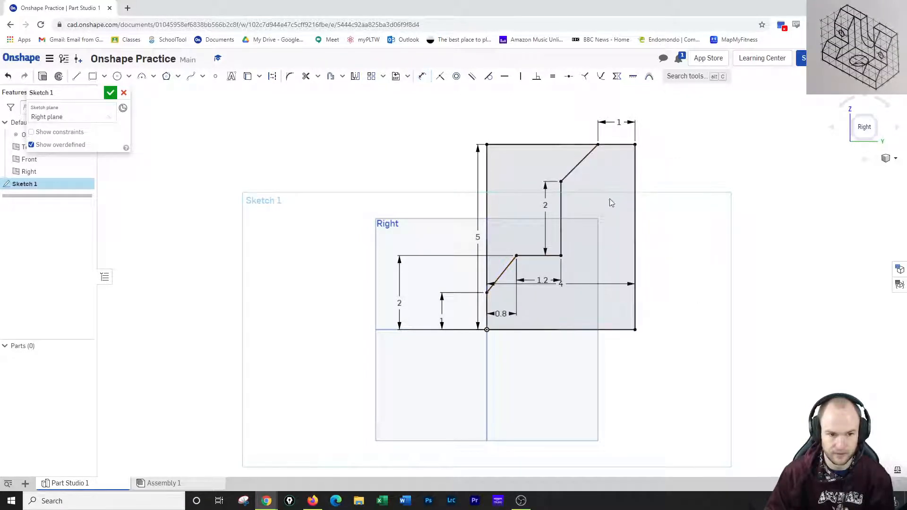
# Set the chain's horizontal segment to 1 in and the lower sloped line's horizontal run to 1 in
pyautogui.doubleClick(548, 279)
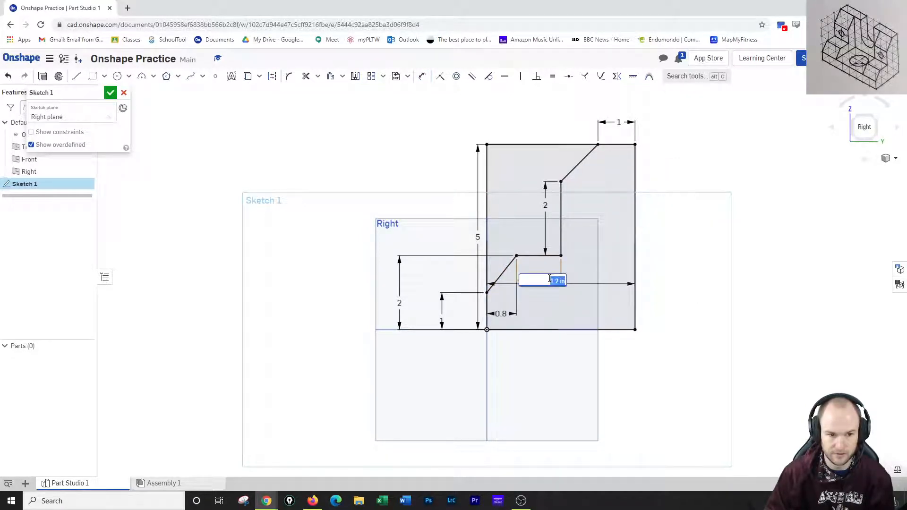
pyautogui.write('1')
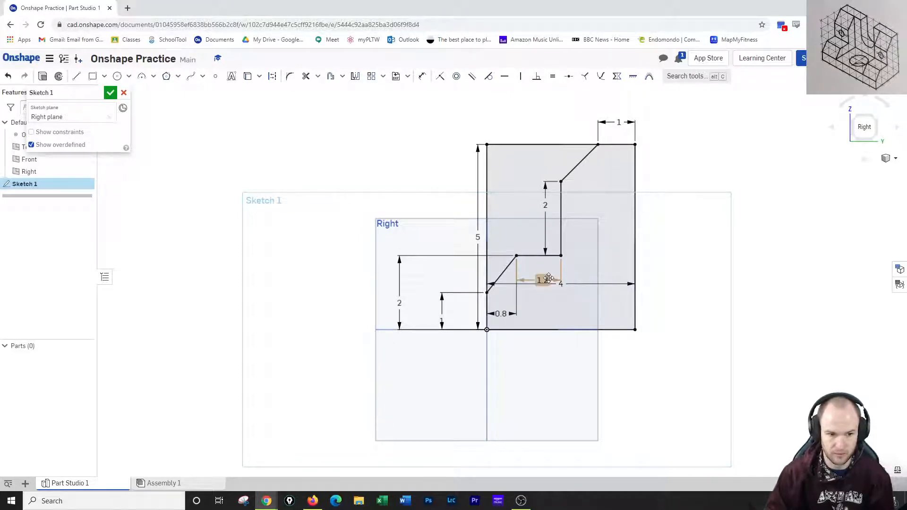
pyautogui.press('Return')
pyautogui.doubleClick(502, 314)
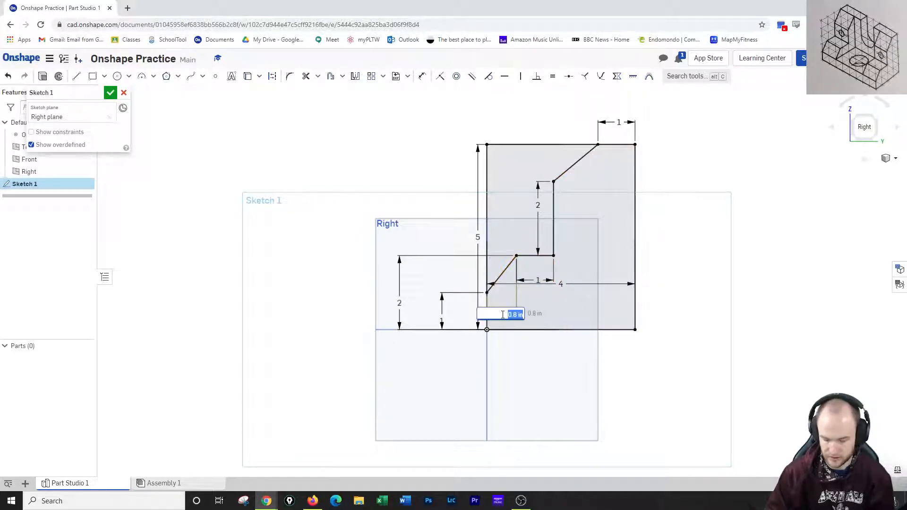
pyautogui.write('1')
pyautogui.press('Return')
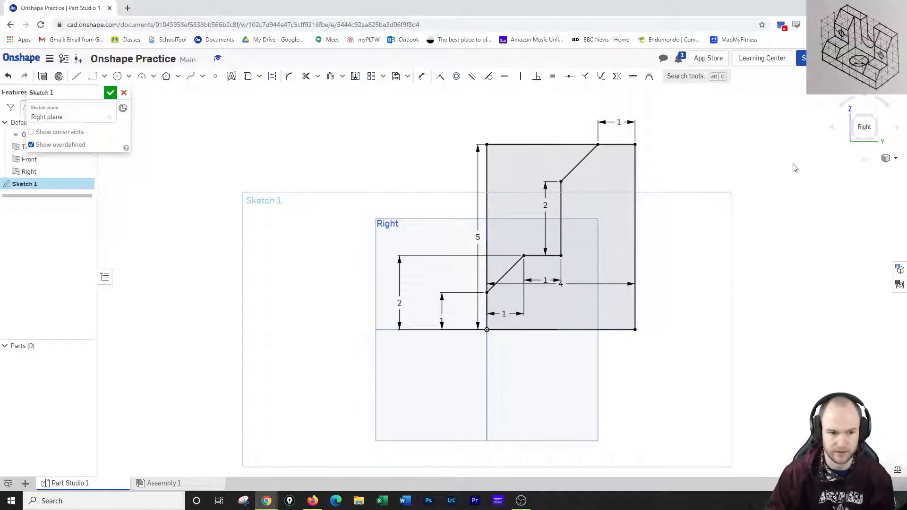
# Finish the sketch and extrude the stepped profile region below the chain 8 in as a new solid
pyautogui.click(110, 93)
pyautogui.click(84, 77)
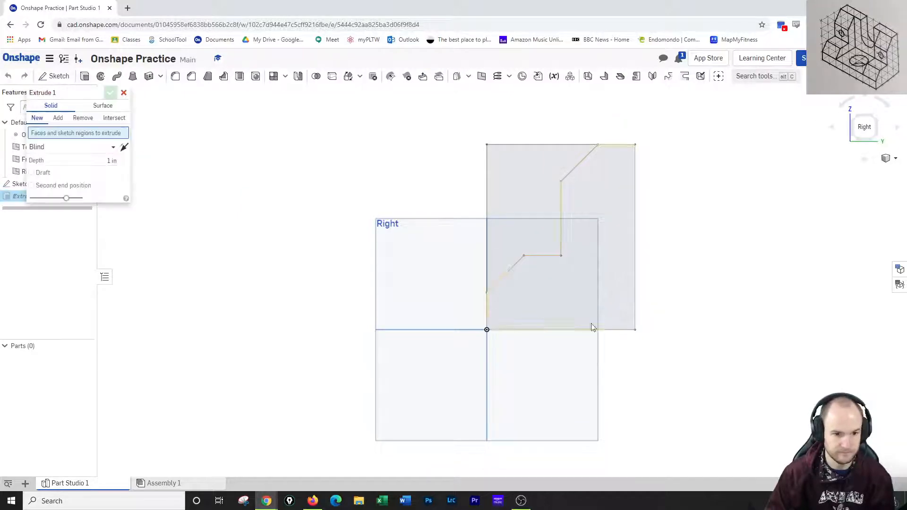
pyautogui.click(571, 296)
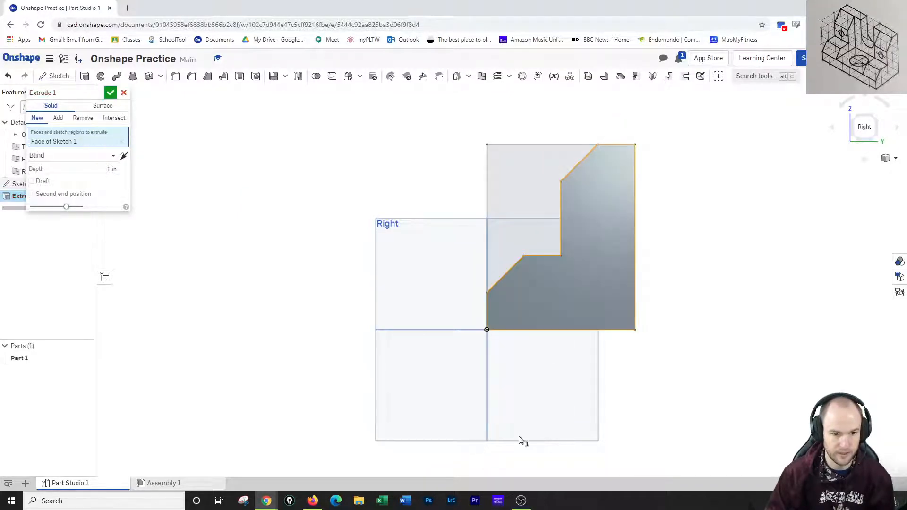
pyautogui.click(857, 118)
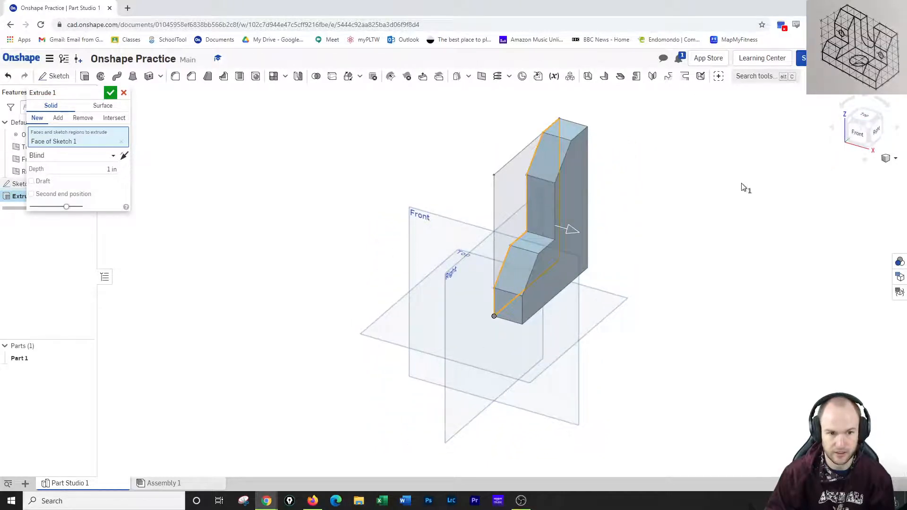
pyautogui.click(110, 170)
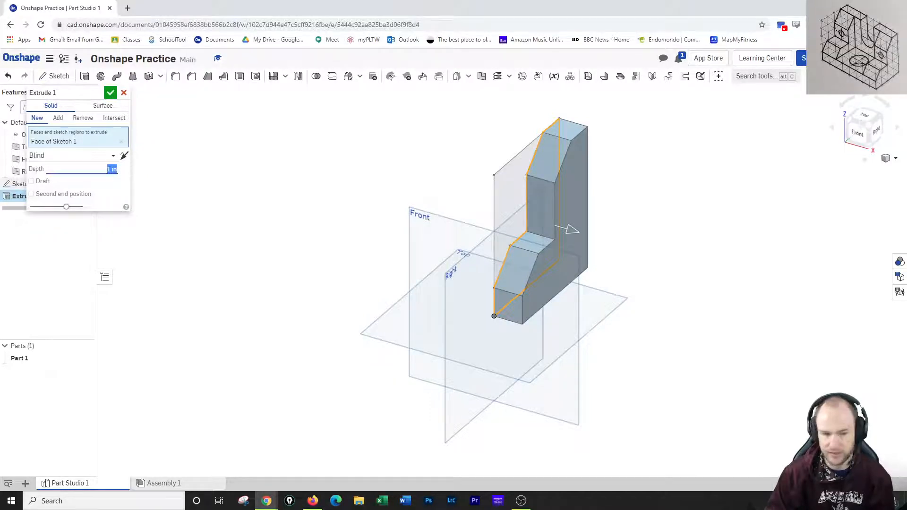
pyautogui.write('8')
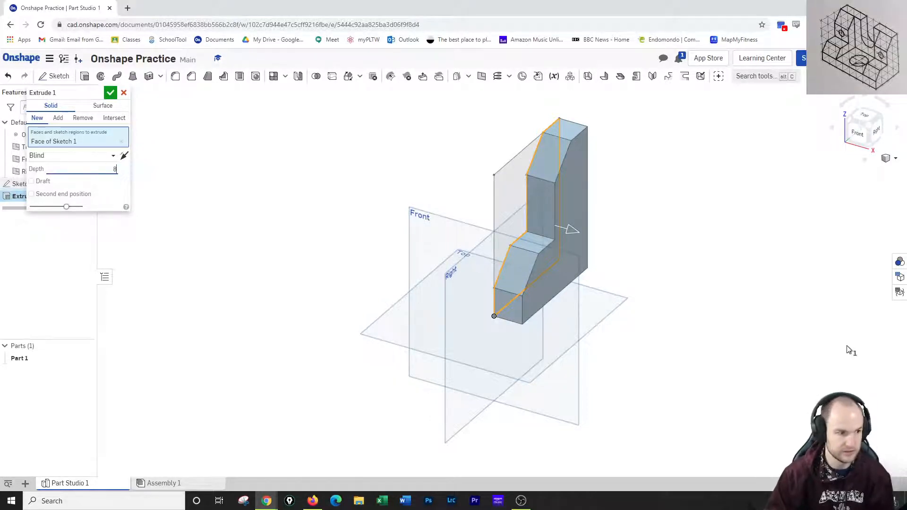
pyautogui.press('Return')
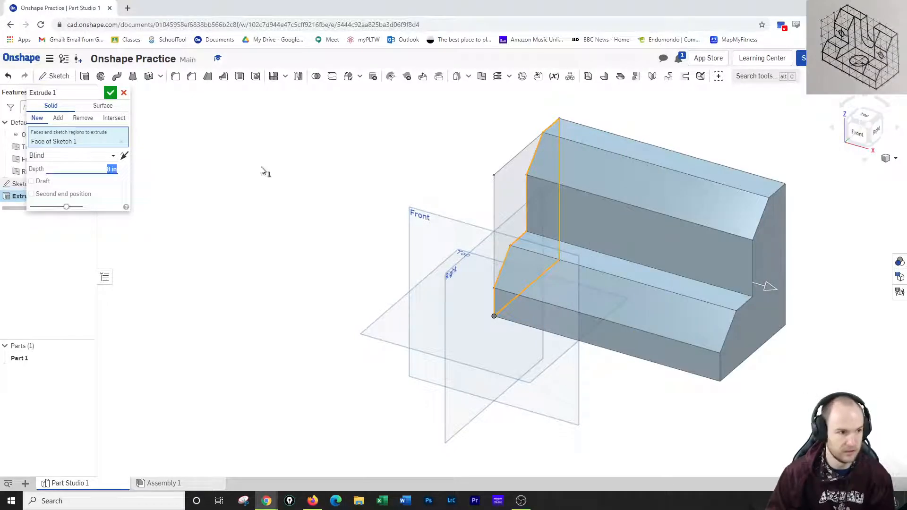
pyautogui.click(110, 92)
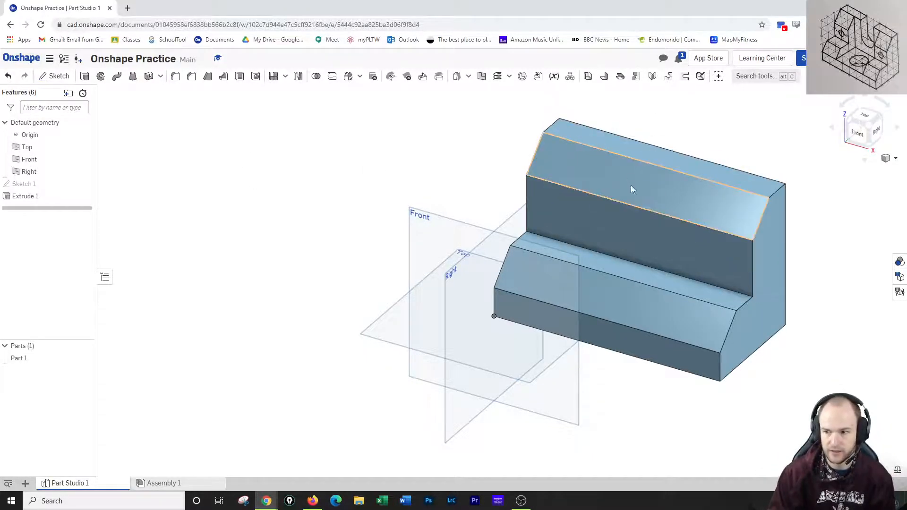
# Sketch a 4 in wide rectangle on the block's top face plane, spanning from the top face's front edge to the block's front edge
pyautogui.click(56, 76)
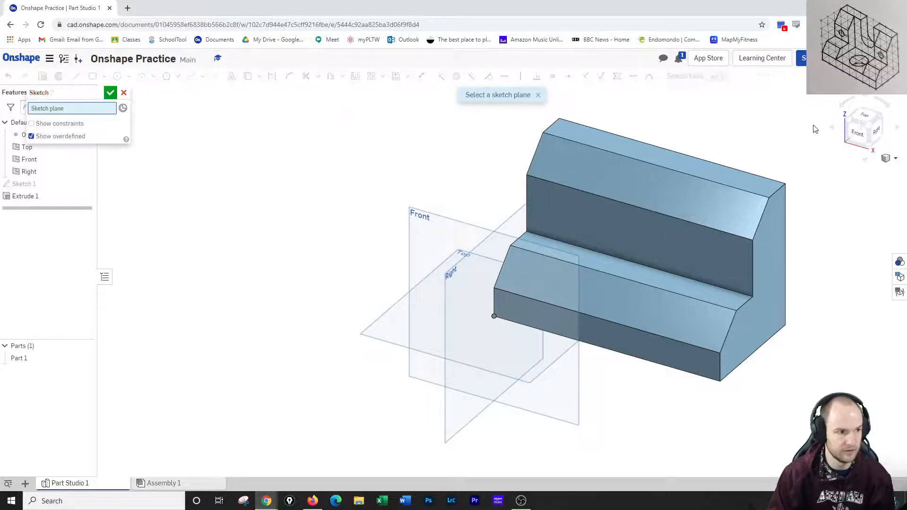
pyautogui.click(666, 152)
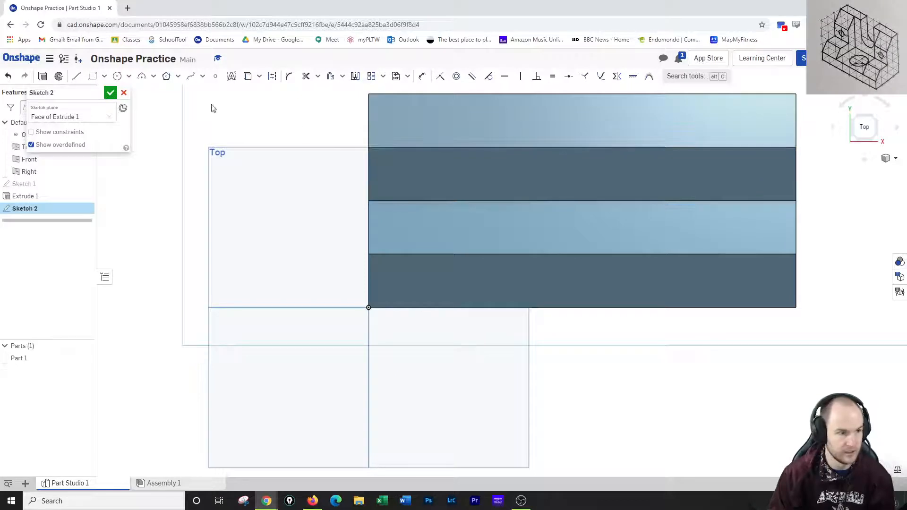
pyautogui.click(92, 78)
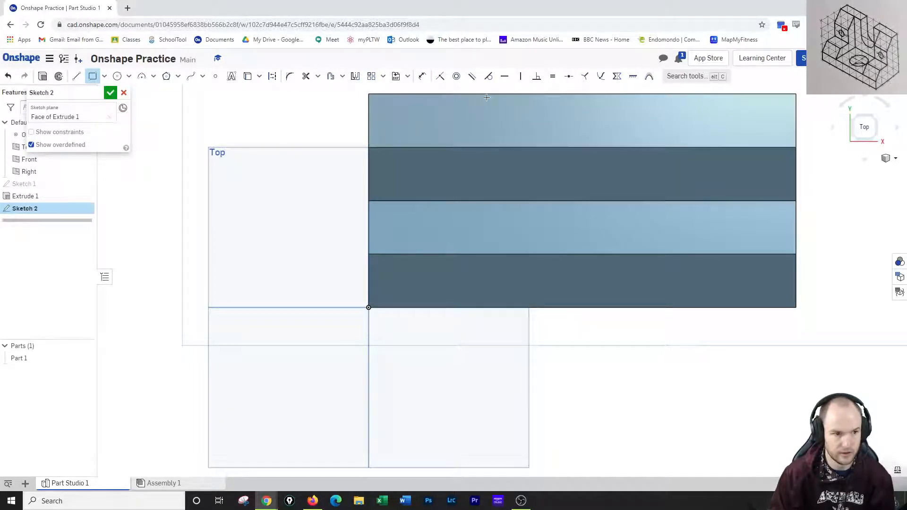
pyautogui.click(488, 147)
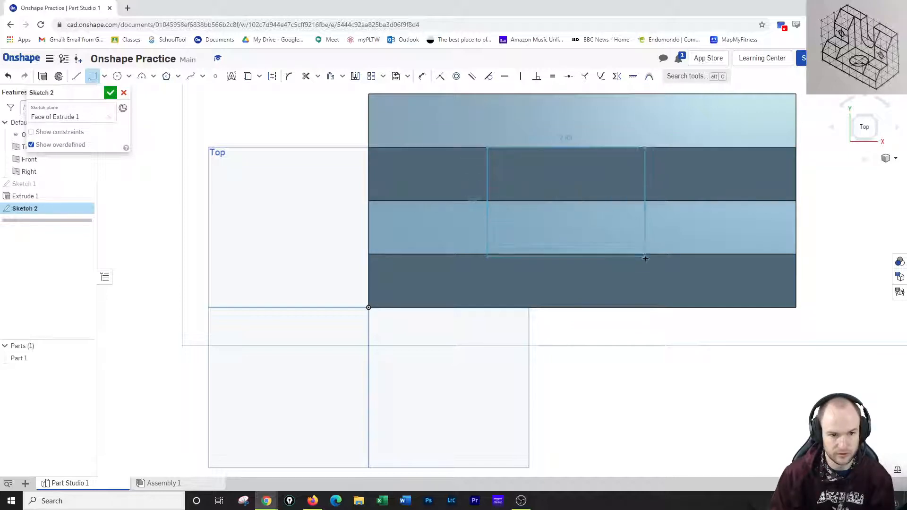
pyautogui.click(677, 308)
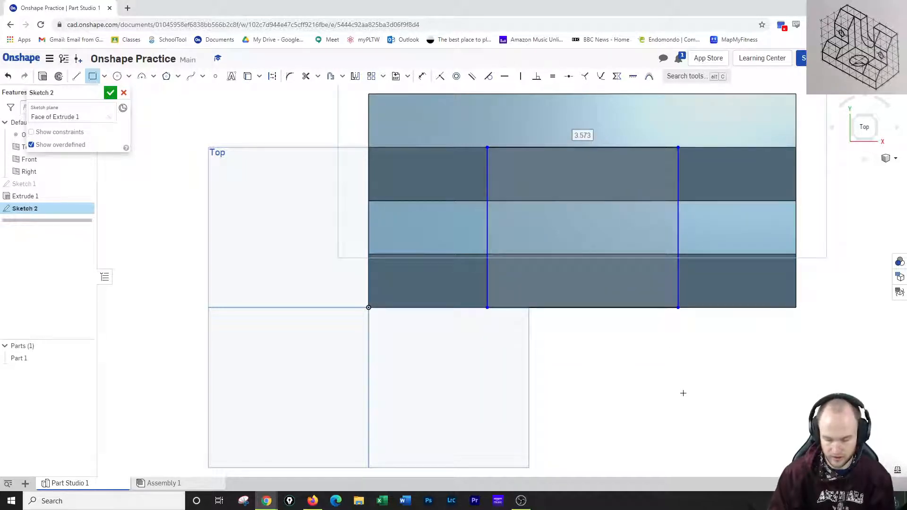
pyautogui.write('4')
pyautogui.press('Tab')
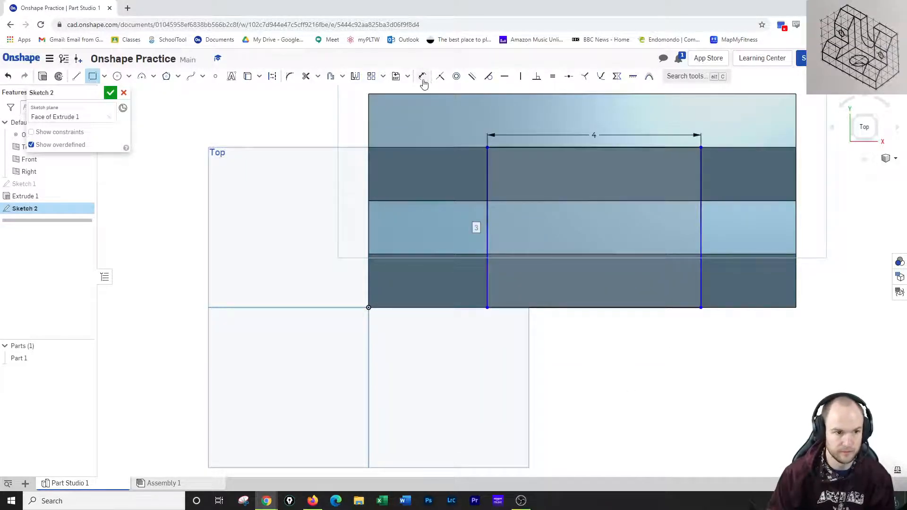
# Dimension the rectangle's left side 2 in from the block's left edge
pyautogui.click(422, 76)
pyautogui.click(487, 179)
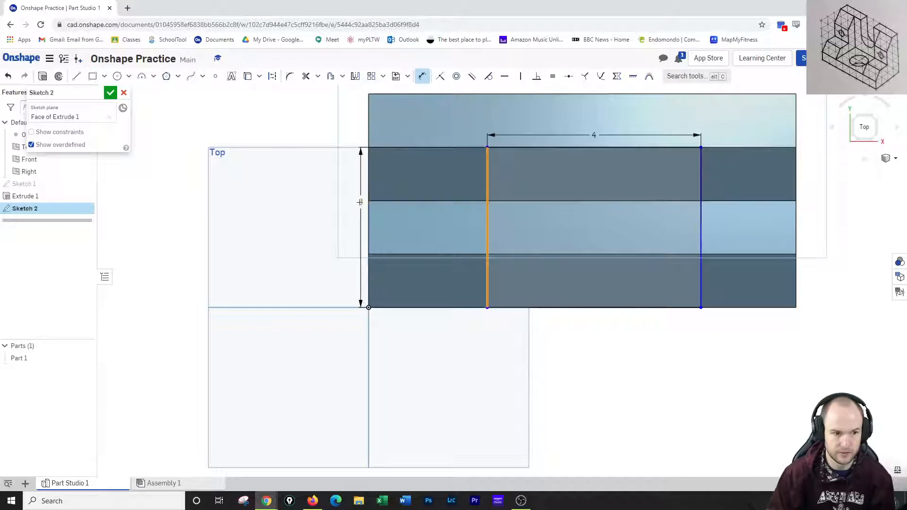
pyautogui.click(369, 203)
pyautogui.click(387, 357)
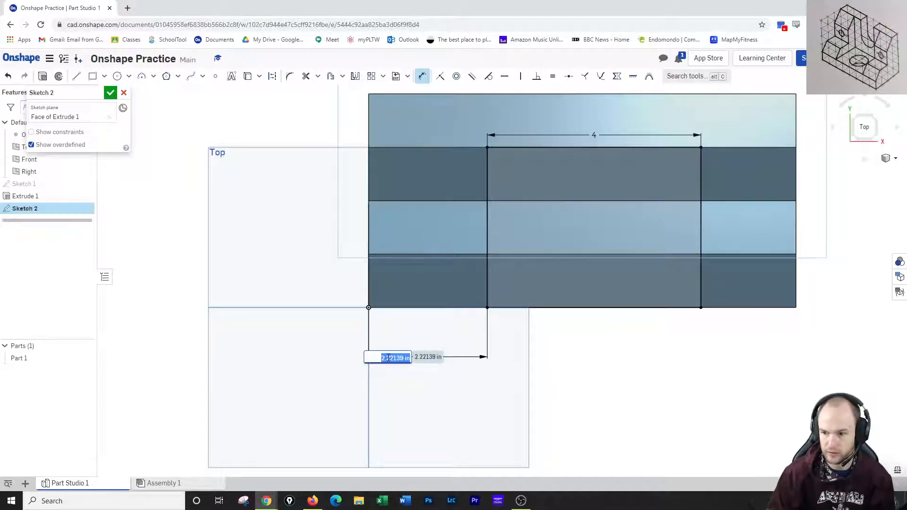
pyautogui.write('2')
pyautogui.press('Return')
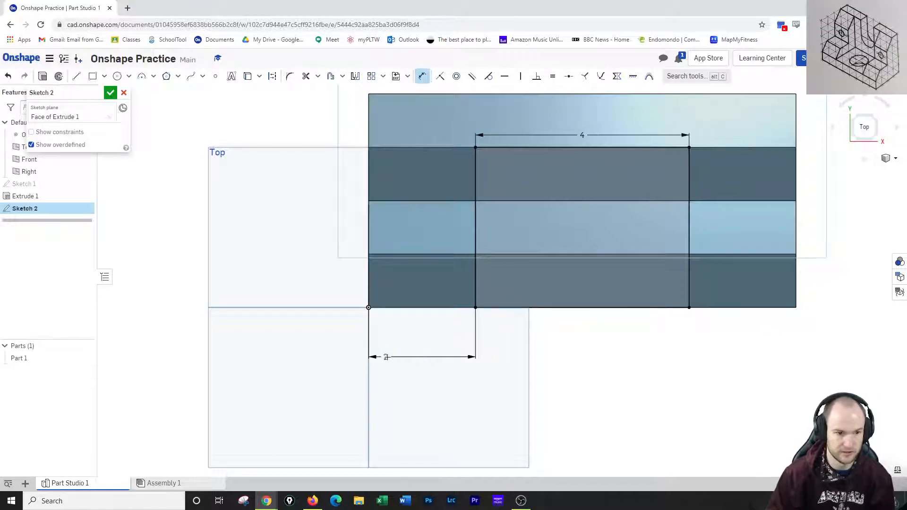
# Finish the rectangle sketch and extrude it downward 4 in as a cut removing material from the stepped block
pyautogui.click(877, 112)
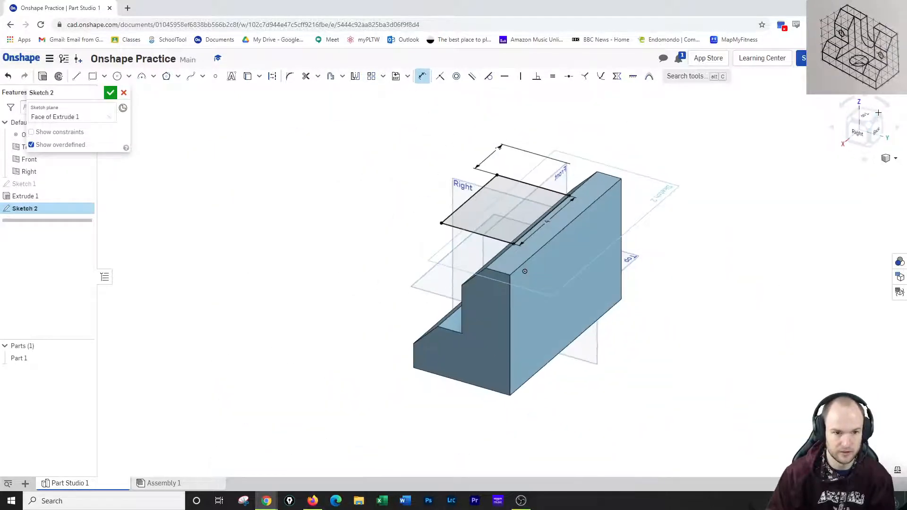
pyautogui.click(847, 123)
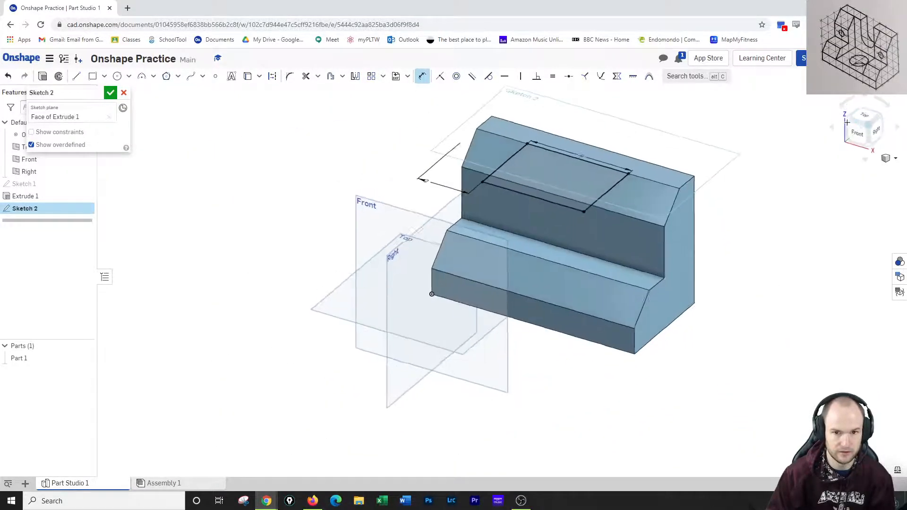
pyautogui.click(110, 93)
pyautogui.click(84, 76)
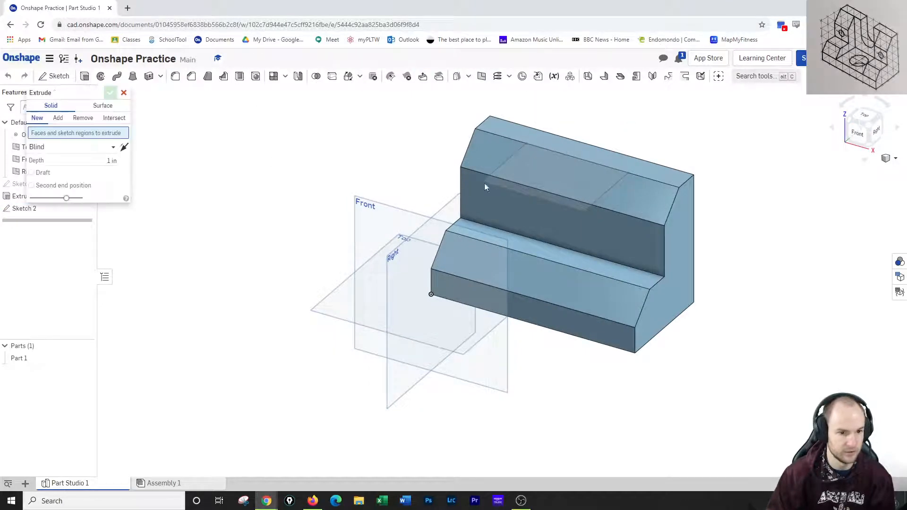
pyautogui.click(518, 182)
pyautogui.click(83, 118)
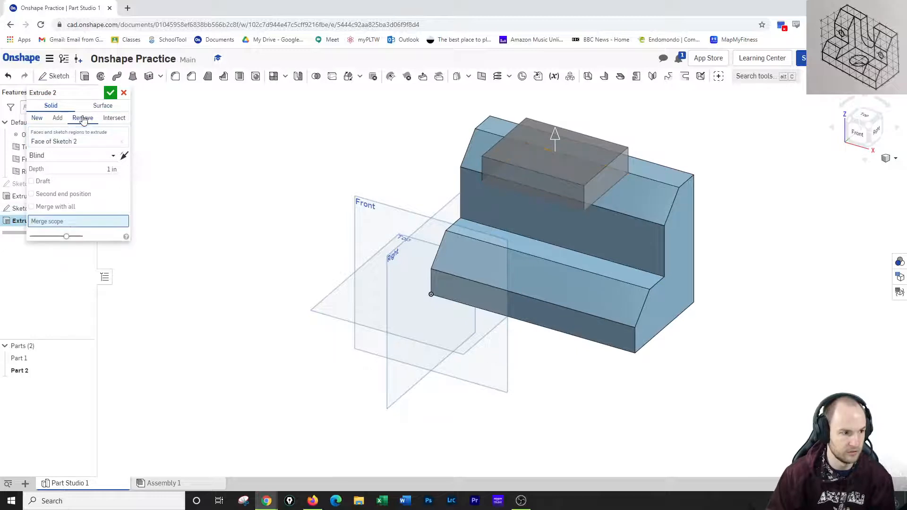
pyautogui.click(124, 156)
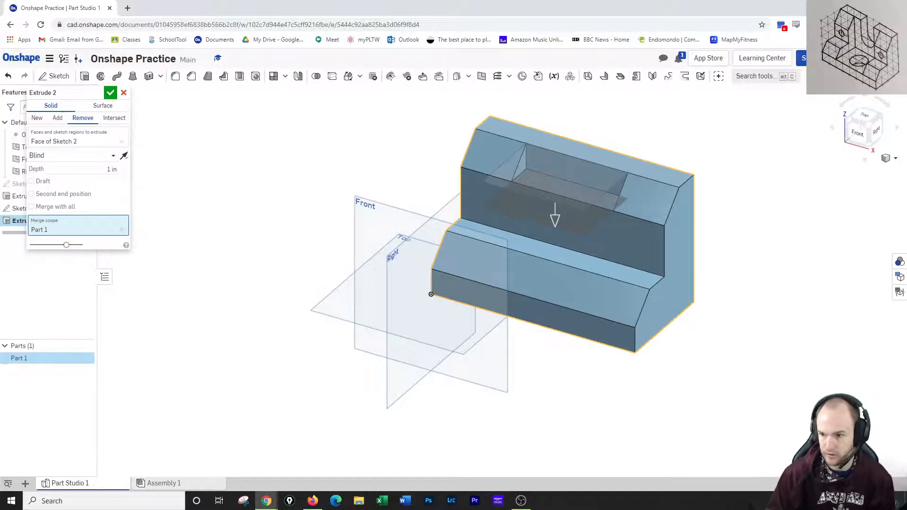
pyautogui.click(106, 171)
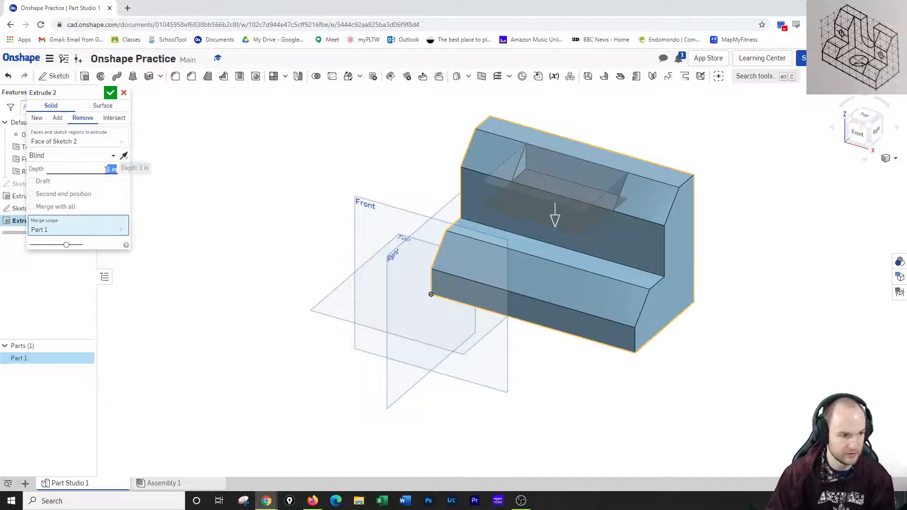
pyautogui.write('4')
pyautogui.press('Return')
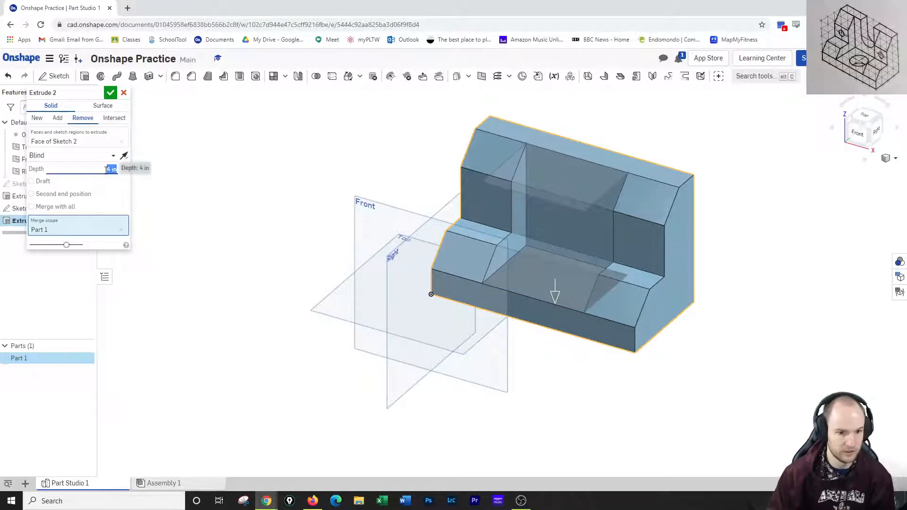
pyautogui.click(111, 93)
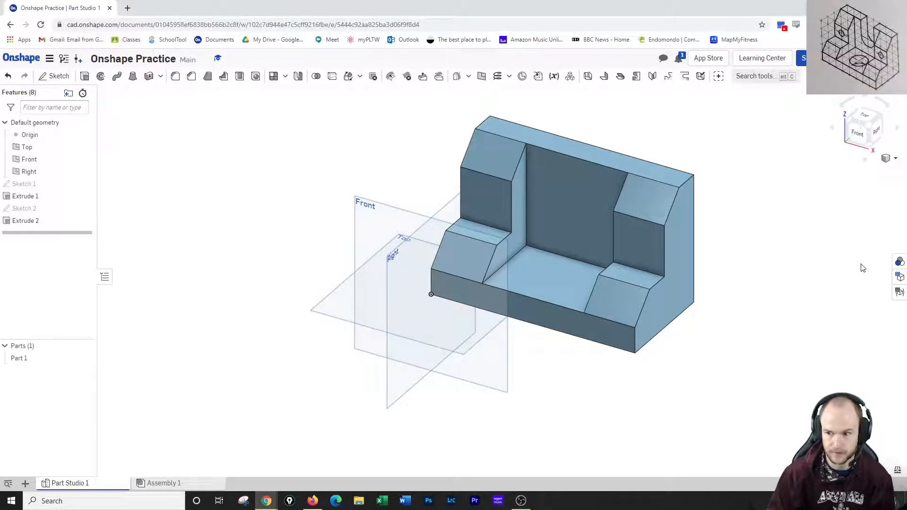
# Sketch a 2 in diameter circle on the opening's back wall, centred below the midpoint of the wall's top edge
pyautogui.click(56, 76)
pyautogui.click(561, 206)
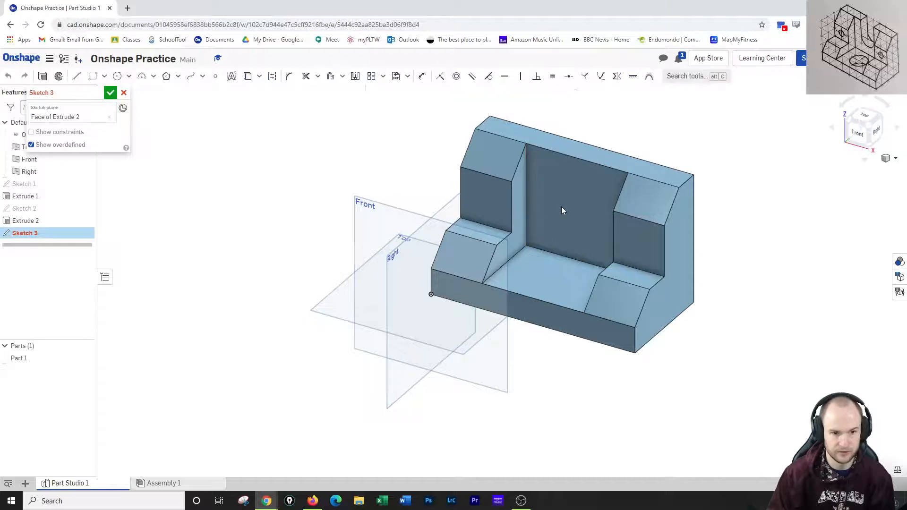
pyautogui.click(859, 134)
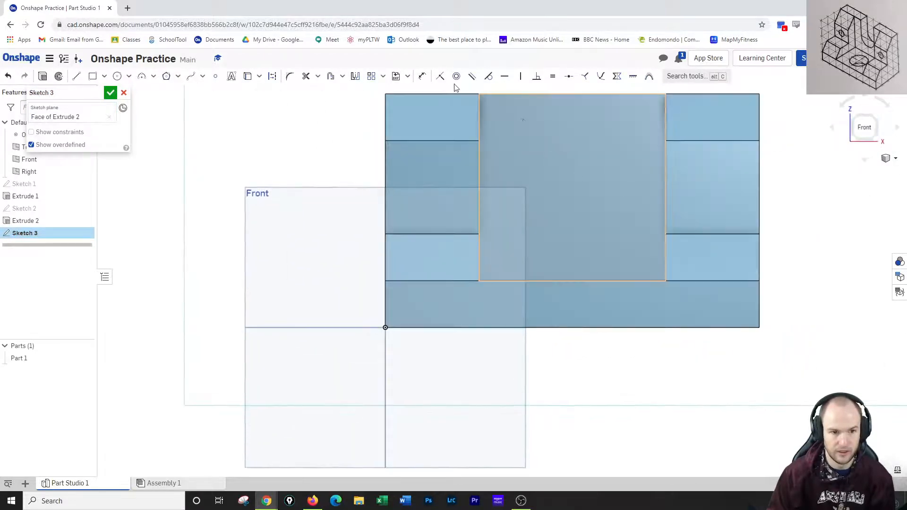
pyautogui.click(117, 76)
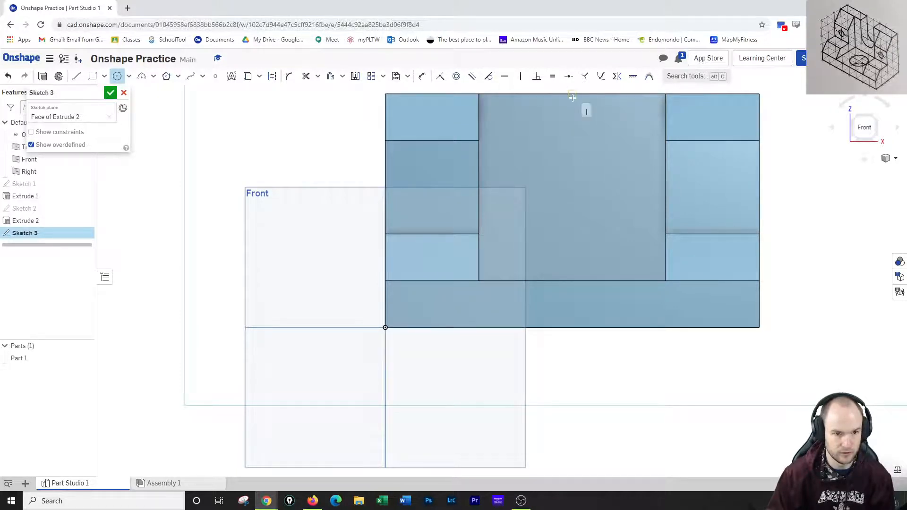
pyautogui.click(572, 208)
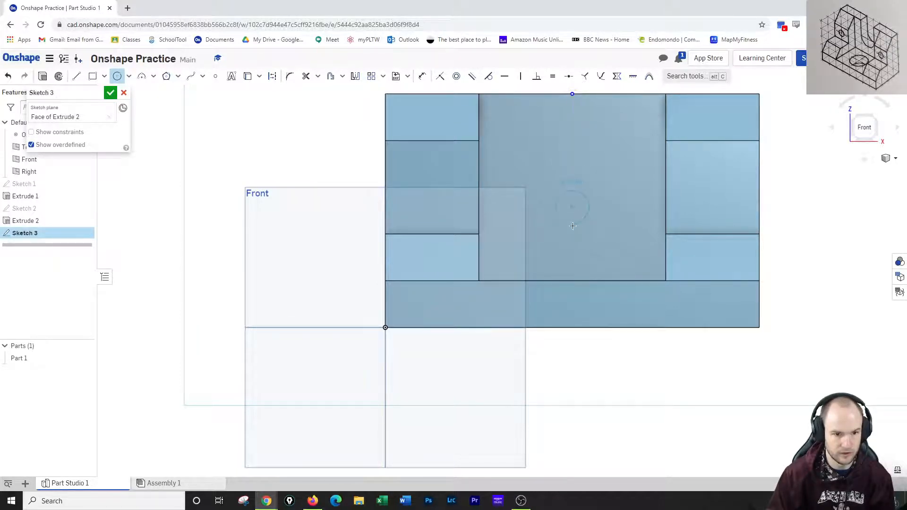
pyautogui.click(580, 245)
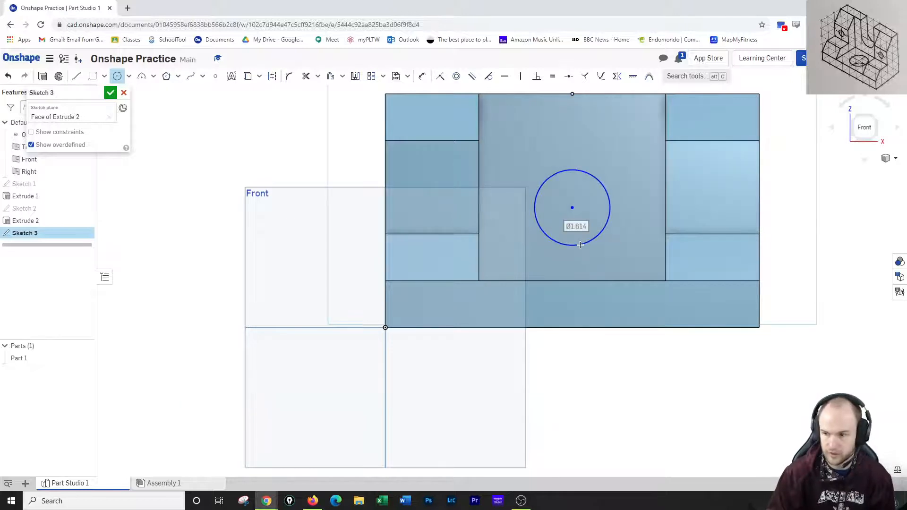
pyautogui.write('2')
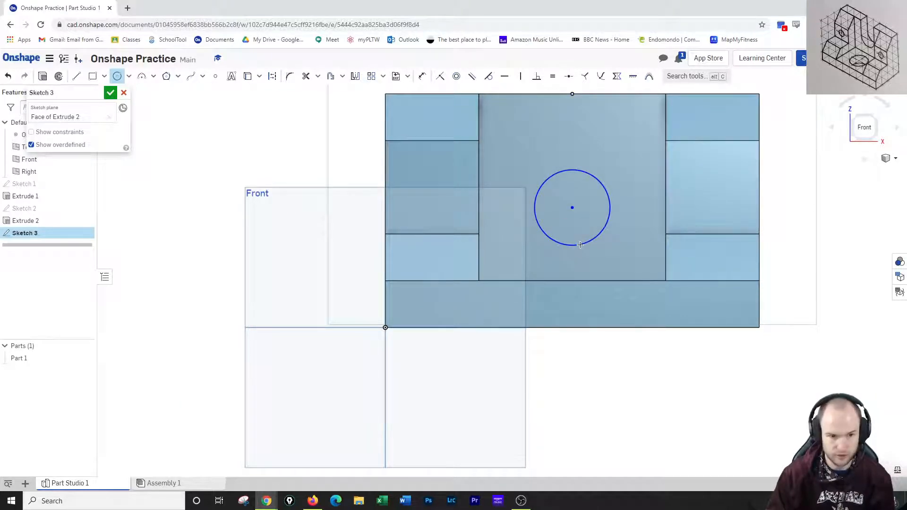
pyautogui.press('Return')
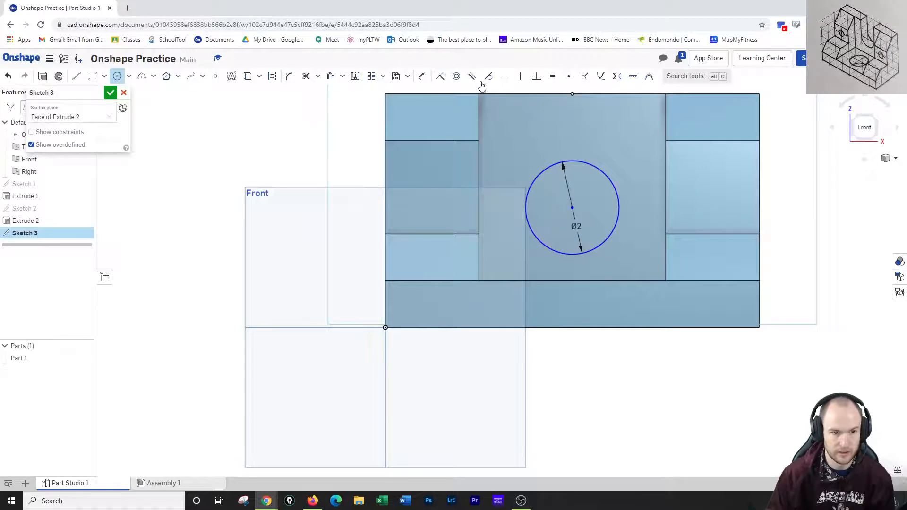
# Dimension the circle's centre 2 in below the back wall's top edge
pyautogui.click(422, 76)
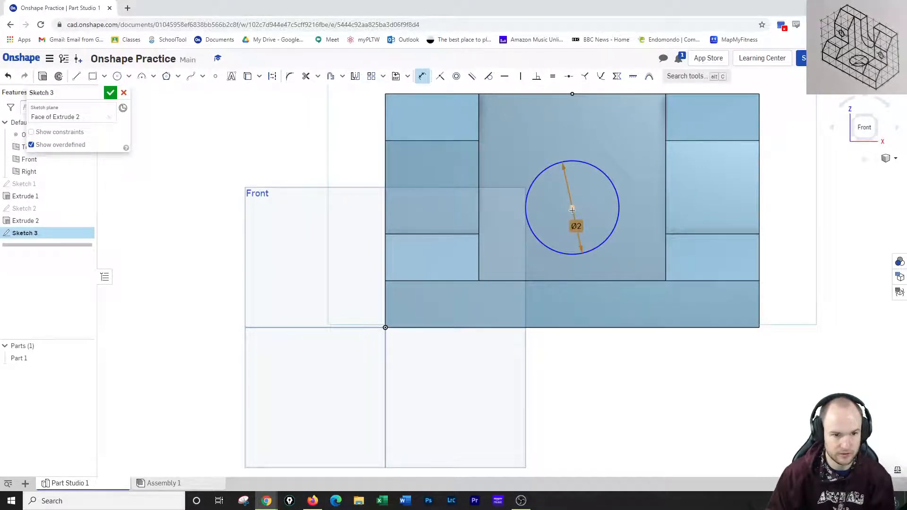
pyautogui.click(580, 94)
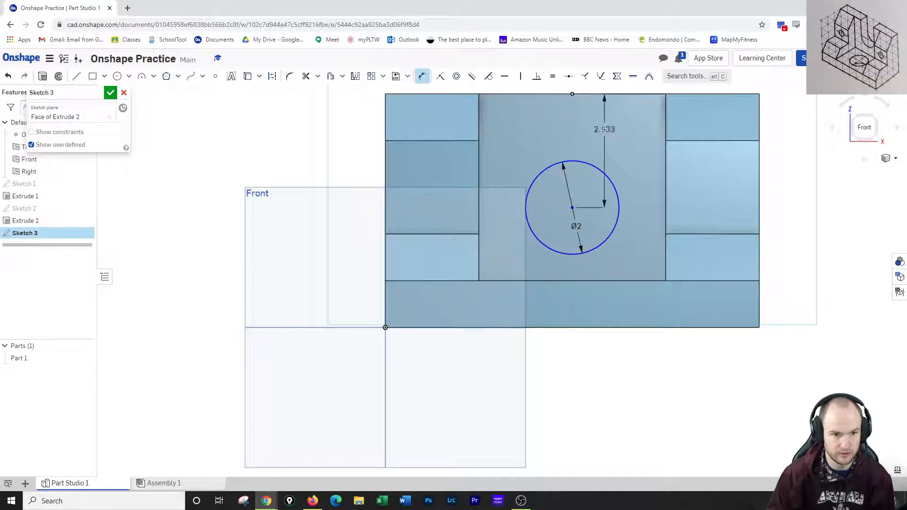
pyautogui.click(598, 133)
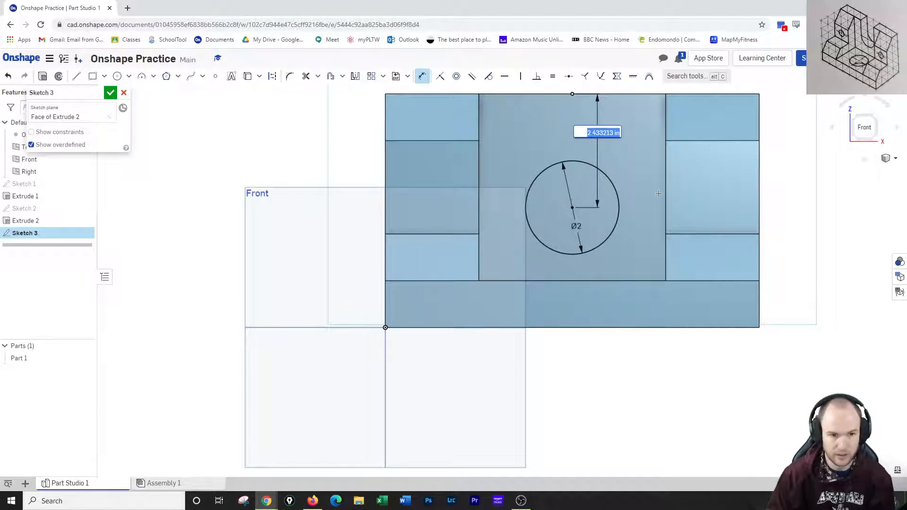
pyautogui.write('2')
pyautogui.press('Return')
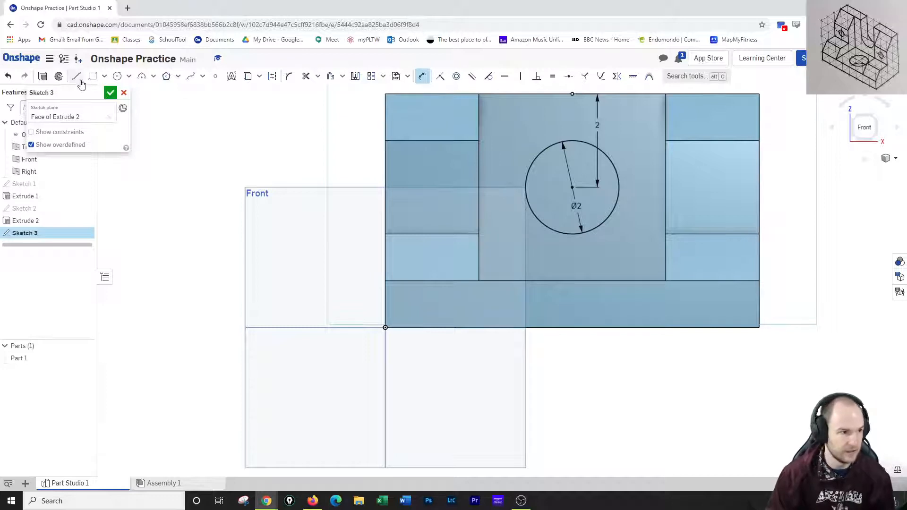
# Draw two vertical lines joining the wall's top edge to the circle's left and right sides
pyautogui.press('l')
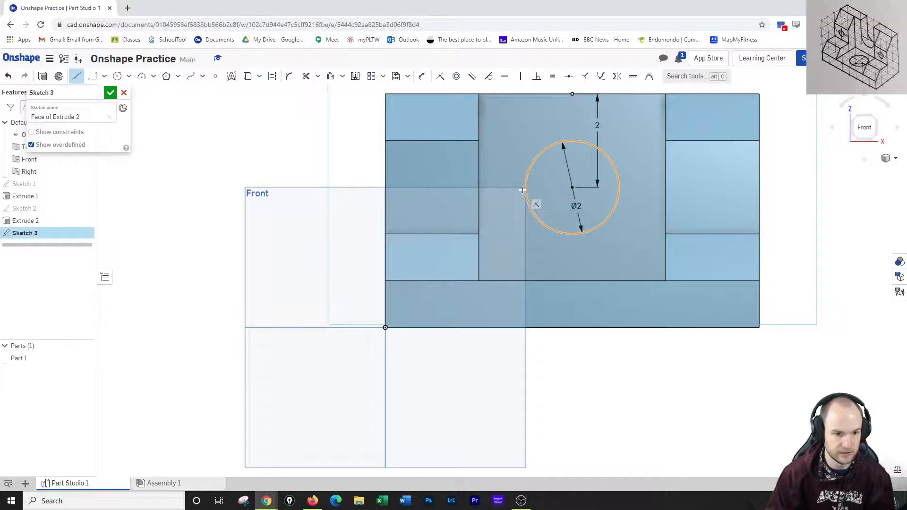
pyautogui.click(526, 94)
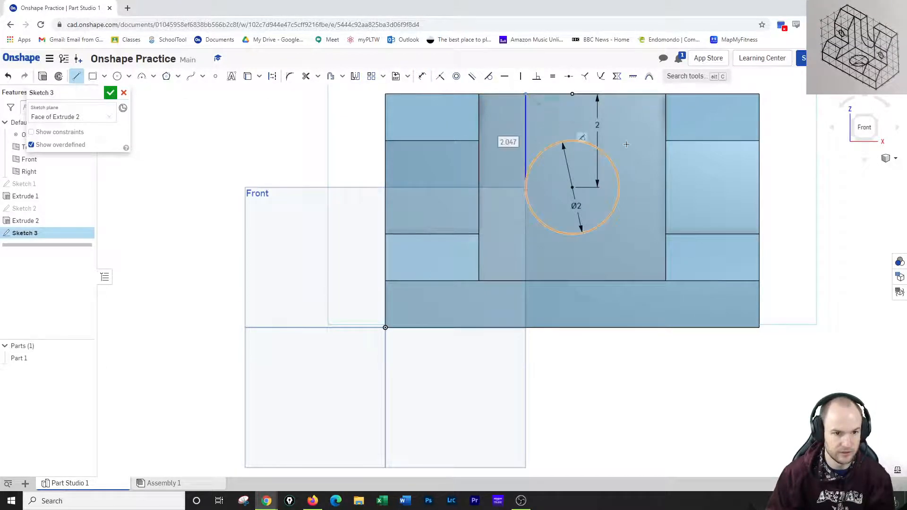
pyautogui.click(525, 189)
pyautogui.press('Escape')
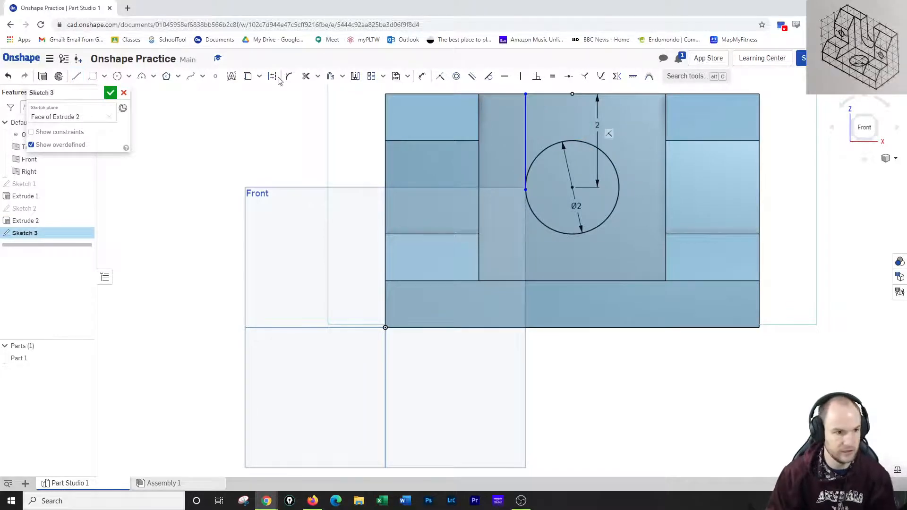
pyautogui.click(77, 76)
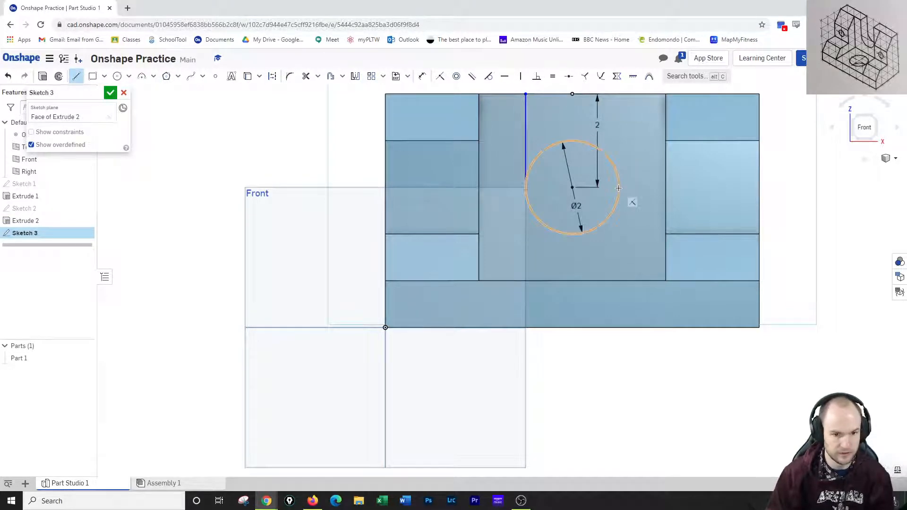
pyautogui.click(619, 188)
pyautogui.click(619, 95)
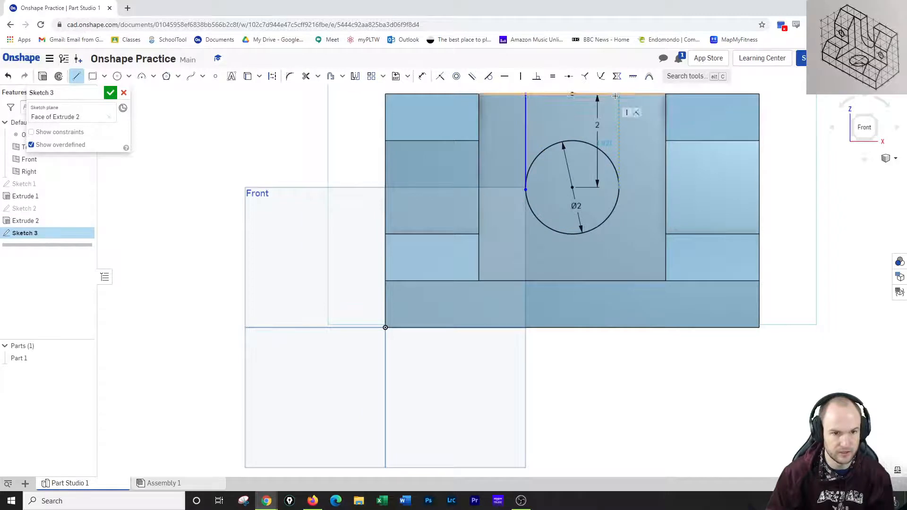
pyautogui.rightClick(635, 126)
pyautogui.click(657, 134)
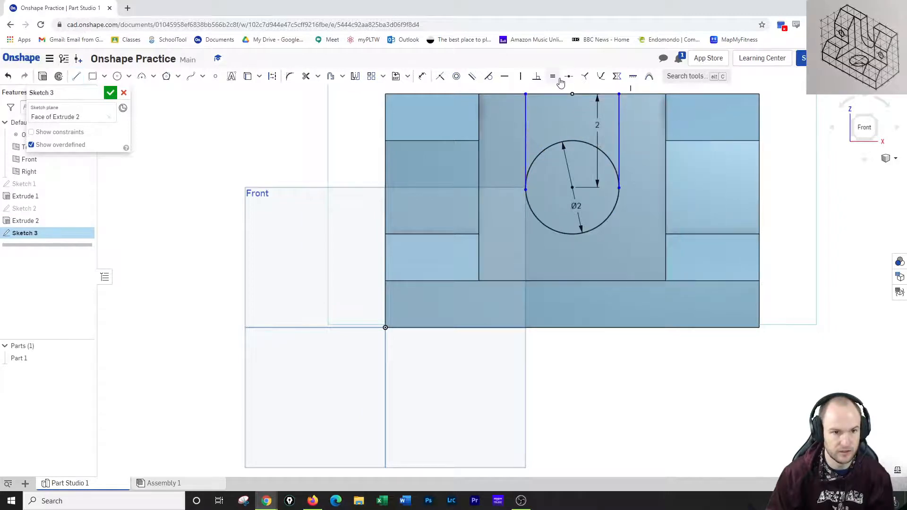
# Make both vertical lines tangent to the circle and trim away the circle's upper arc between them
pyautogui.click(489, 77)
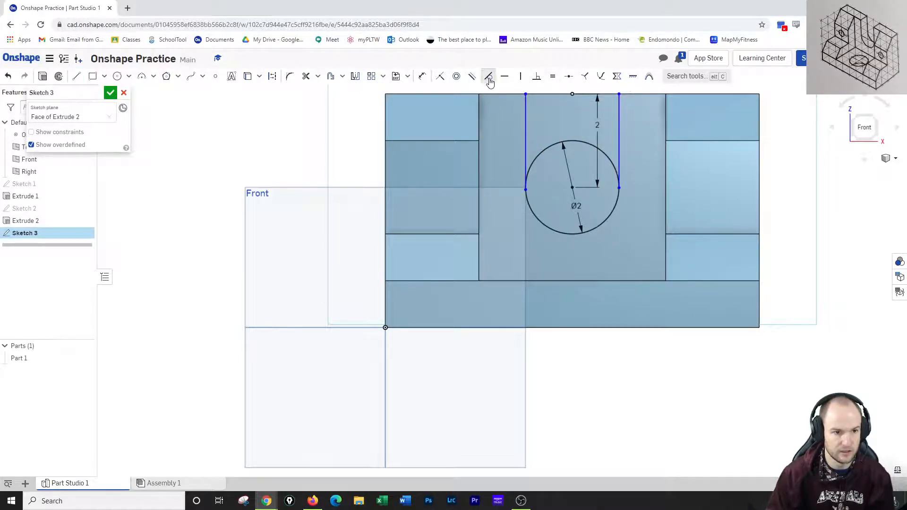
pyautogui.click(526, 147)
pyautogui.click(558, 143)
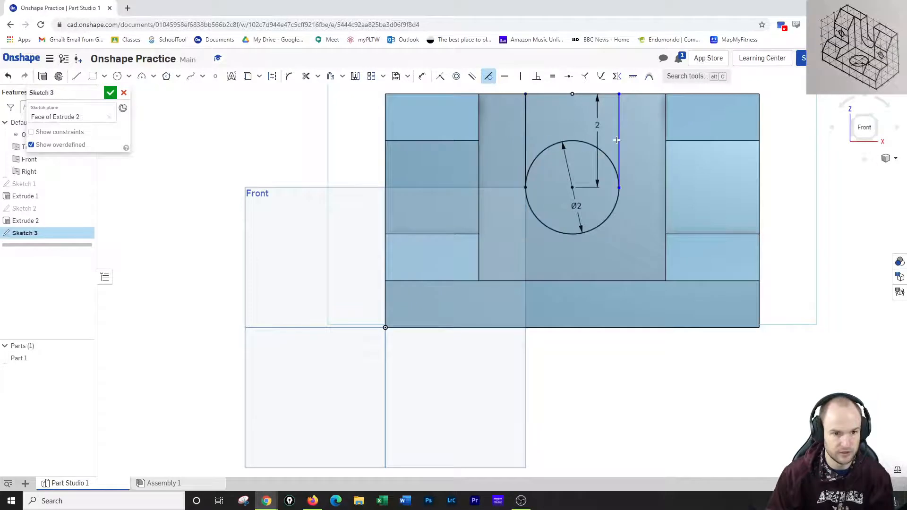
pyautogui.click(617, 140)
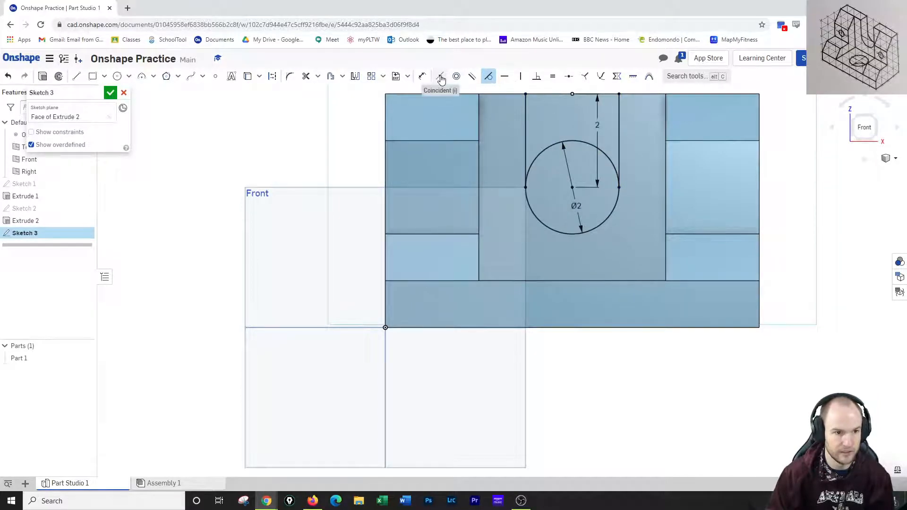
pyautogui.click(306, 76)
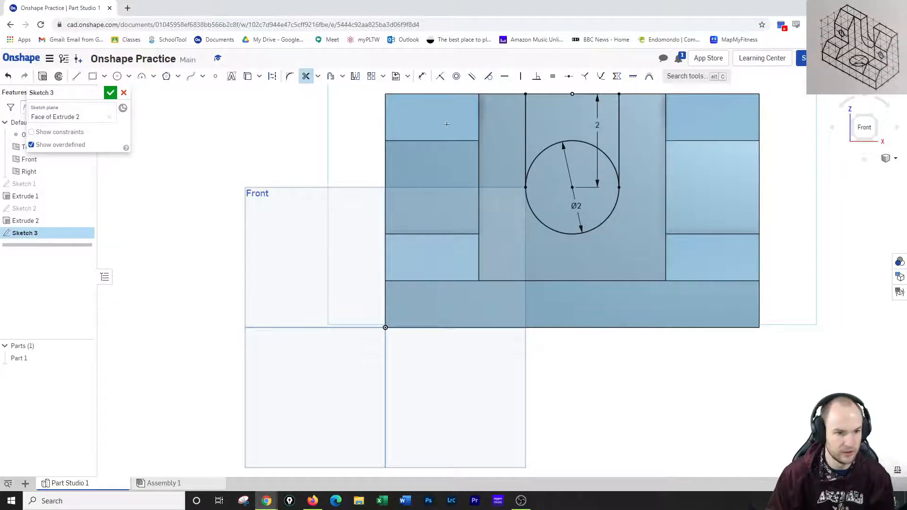
pyautogui.click(568, 145)
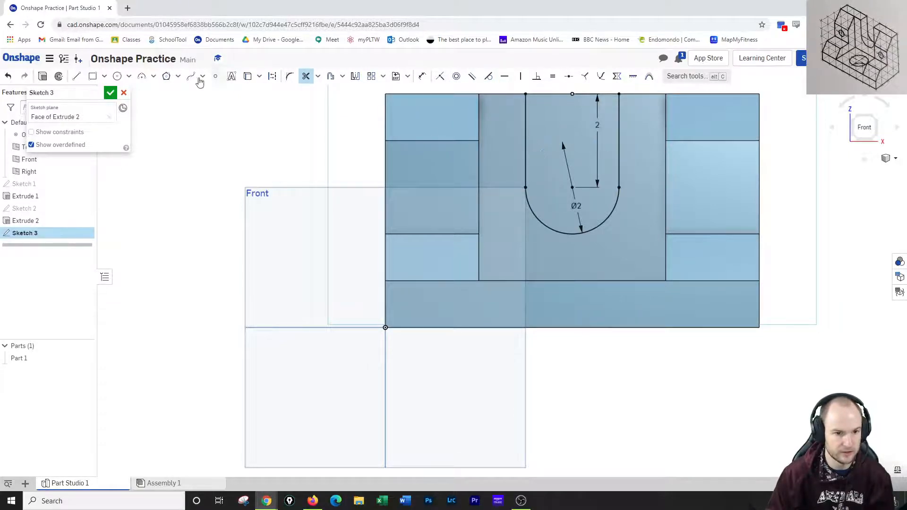
# Close the U-shaped slot profile with a line along the wall's top edge and finish the sketch
pyautogui.click(76, 76)
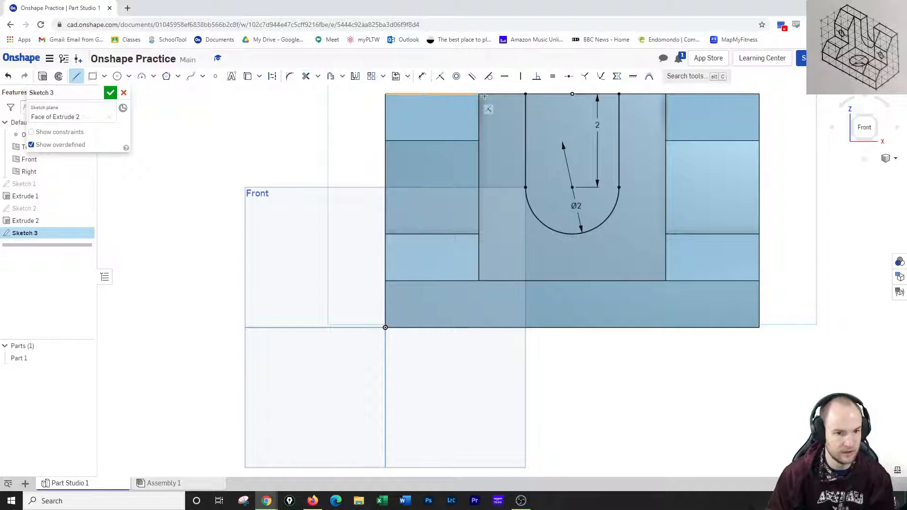
pyautogui.click(526, 94)
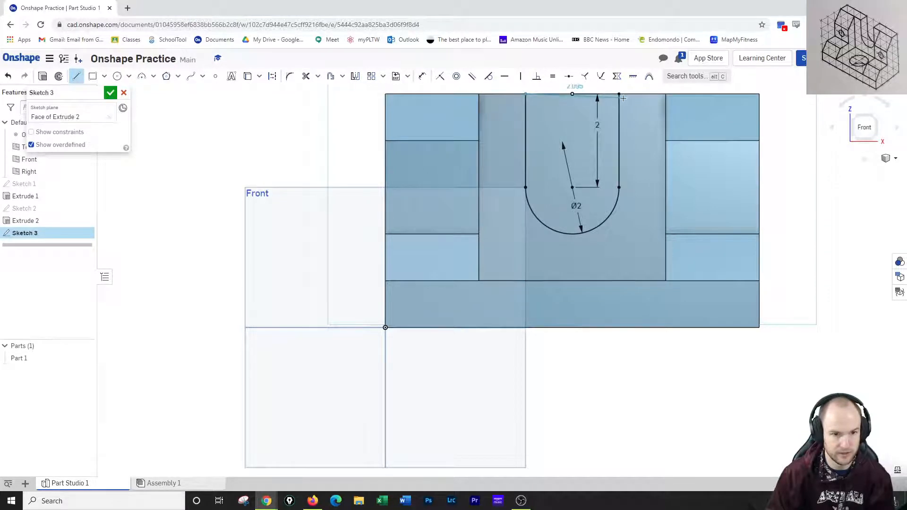
pyautogui.click(619, 94)
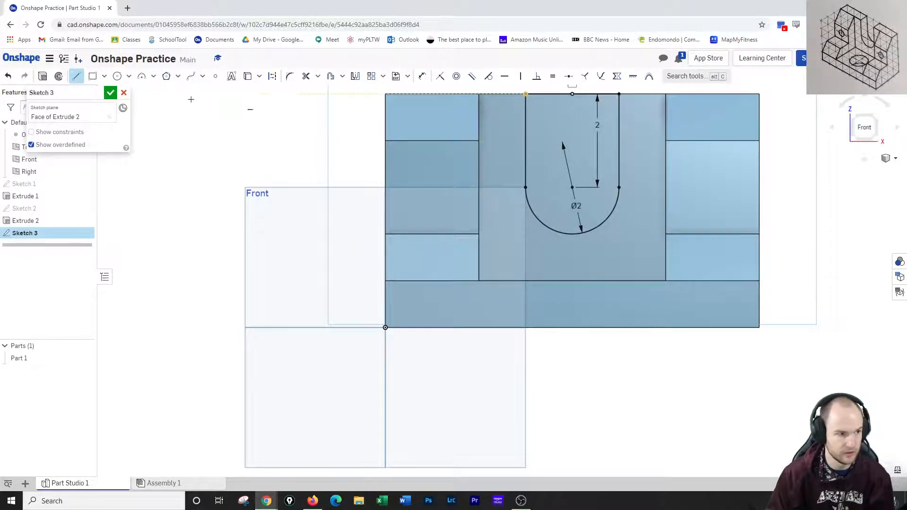
pyautogui.click(111, 92)
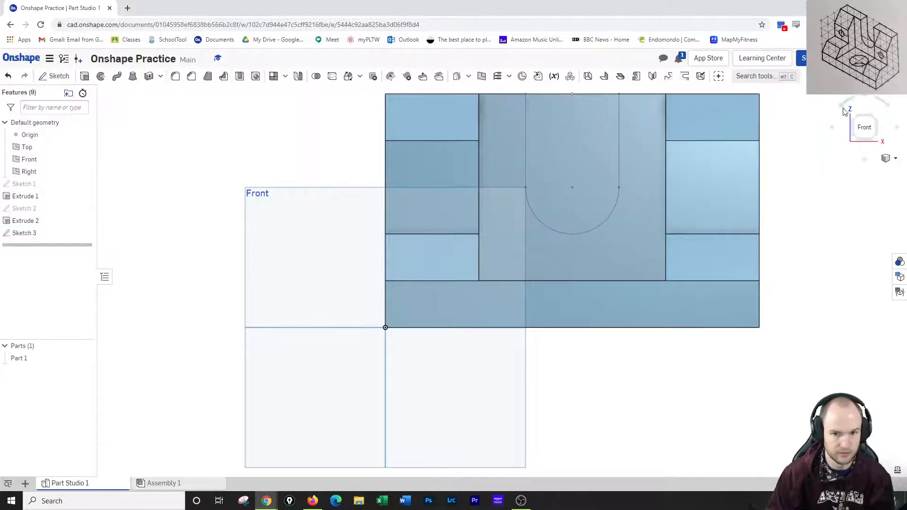
pyautogui.click(876, 118)
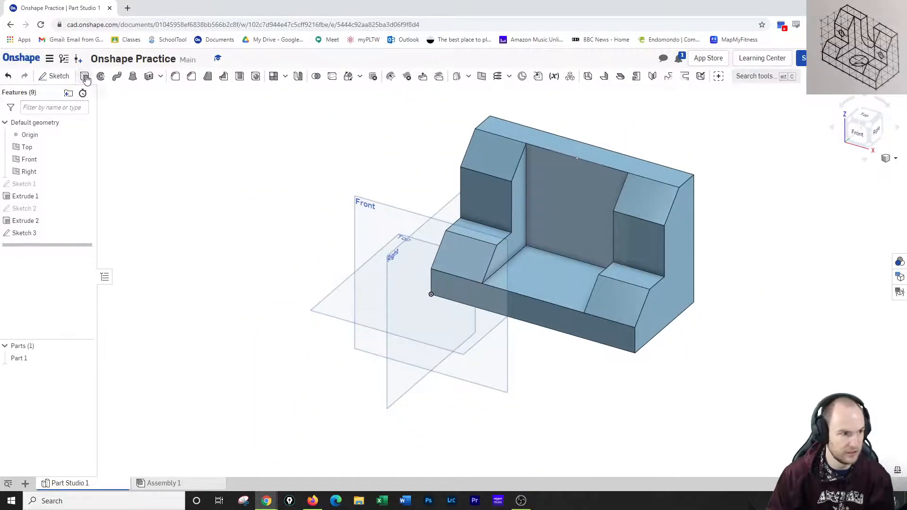
# Extrude the U-shaped slot profile as a 1 in blind removal through the back wall
pyautogui.click(86, 78)
pyautogui.click(582, 198)
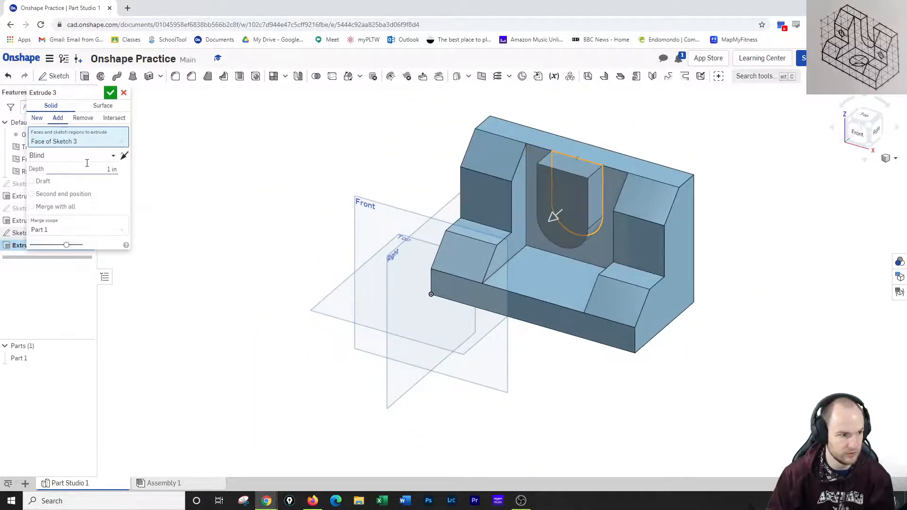
pyautogui.click(83, 118)
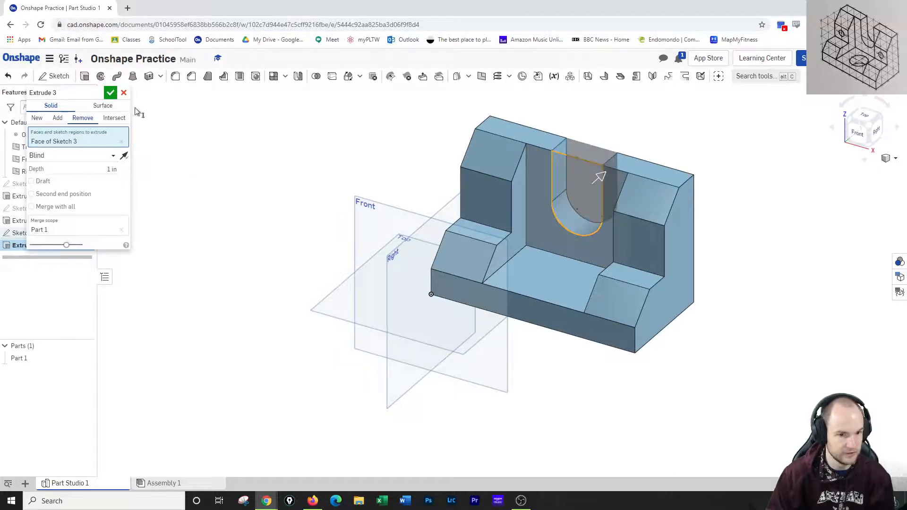
pyautogui.click(111, 93)
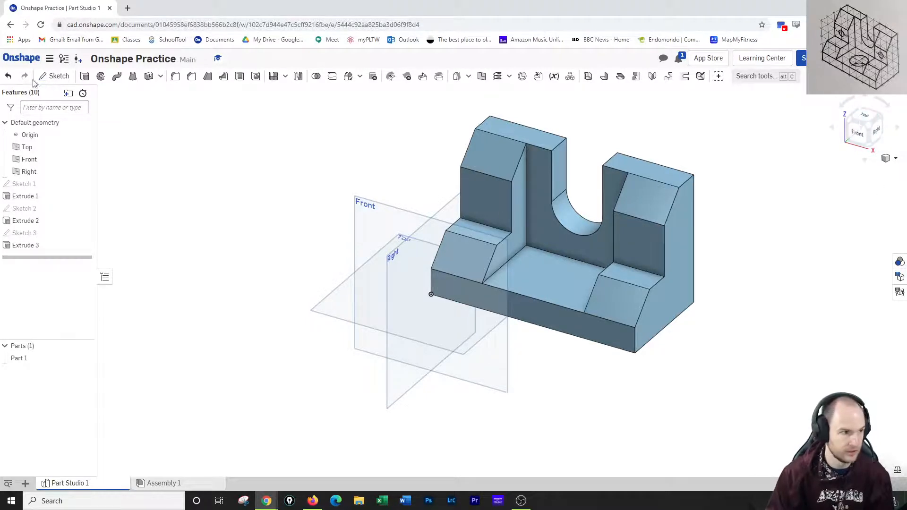
# Sketch two circles, about 0.67 in and 0.72 in diameter, on the vertical front faces of the left and right side blocks
pyautogui.click(53, 76)
pyautogui.click(481, 193)
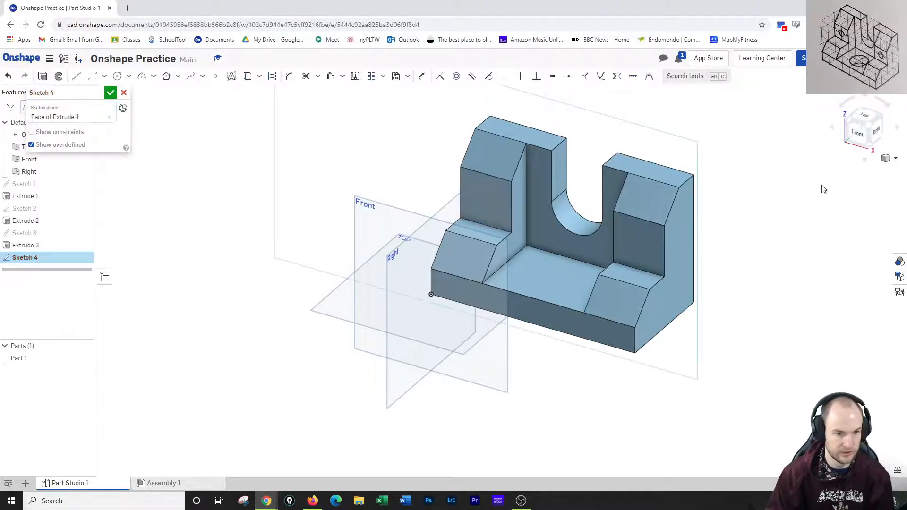
pyautogui.click(859, 132)
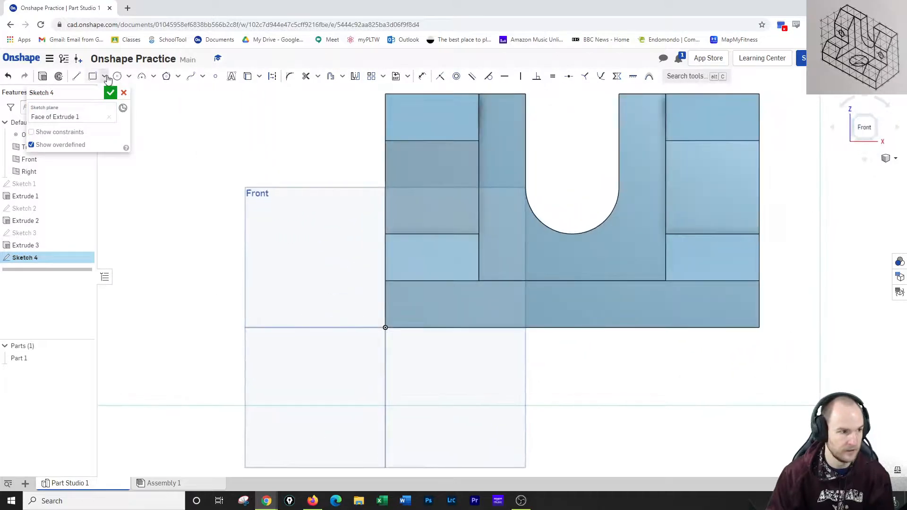
pyautogui.click(117, 76)
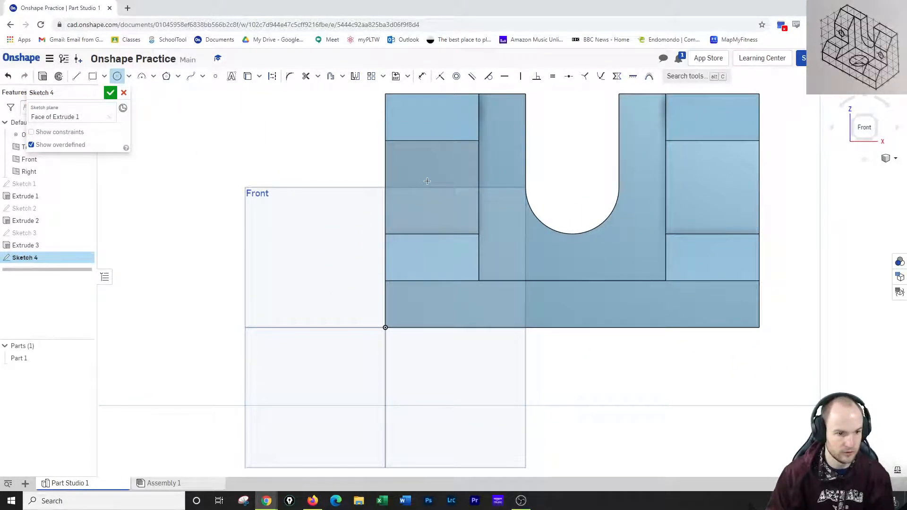
pyautogui.click(428, 196)
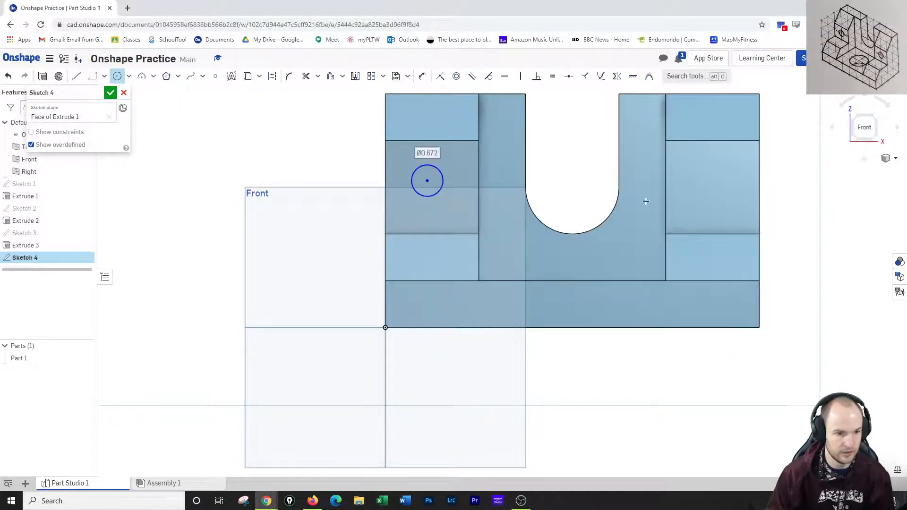
pyautogui.click(712, 180)
pyautogui.click(714, 197)
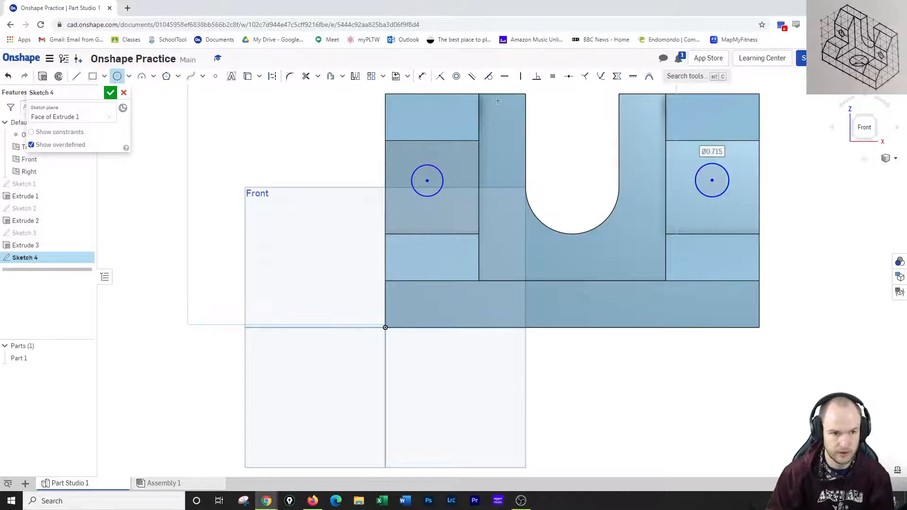
# Dimension the left circle's diameter as 1 in
pyautogui.click(422, 76)
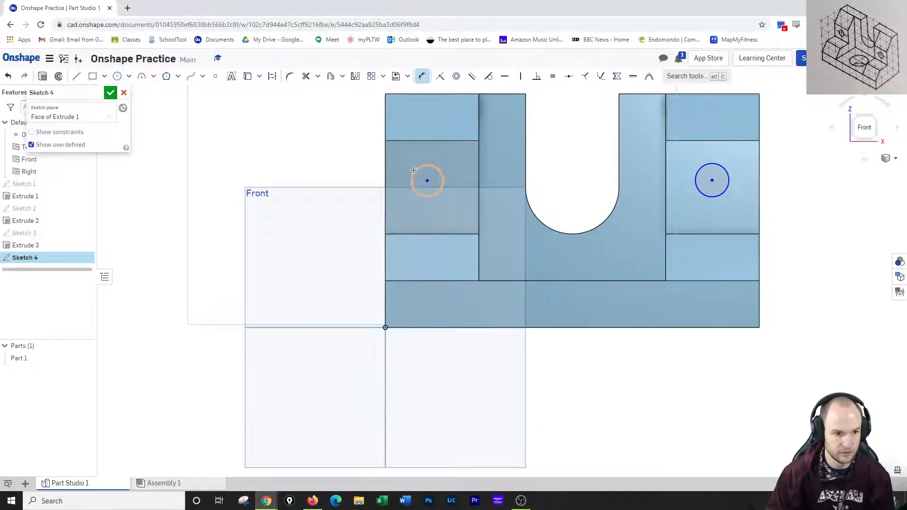
pyautogui.click(416, 169)
pyautogui.click(406, 156)
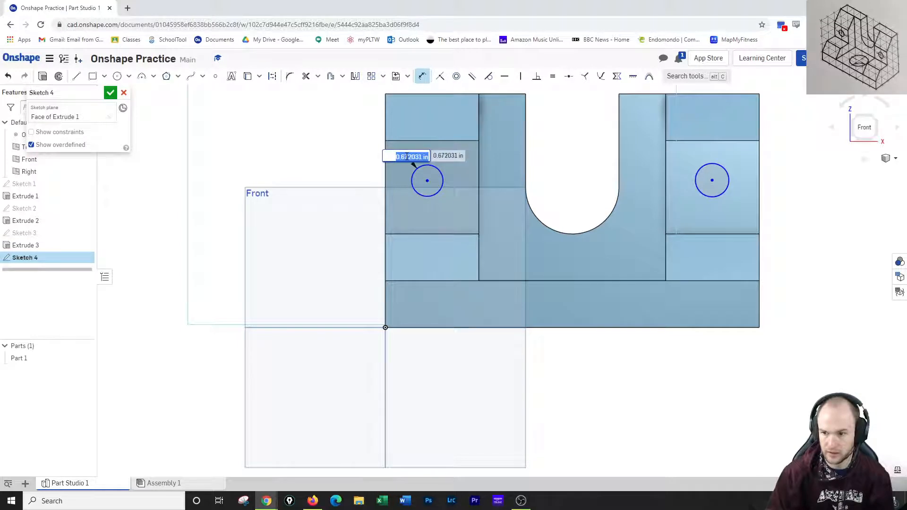
pyautogui.write('1')
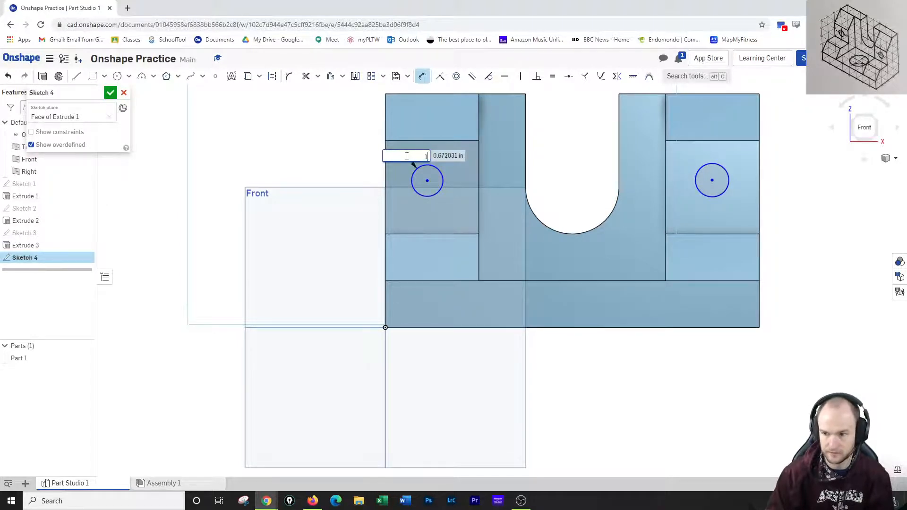
pyautogui.press('Return')
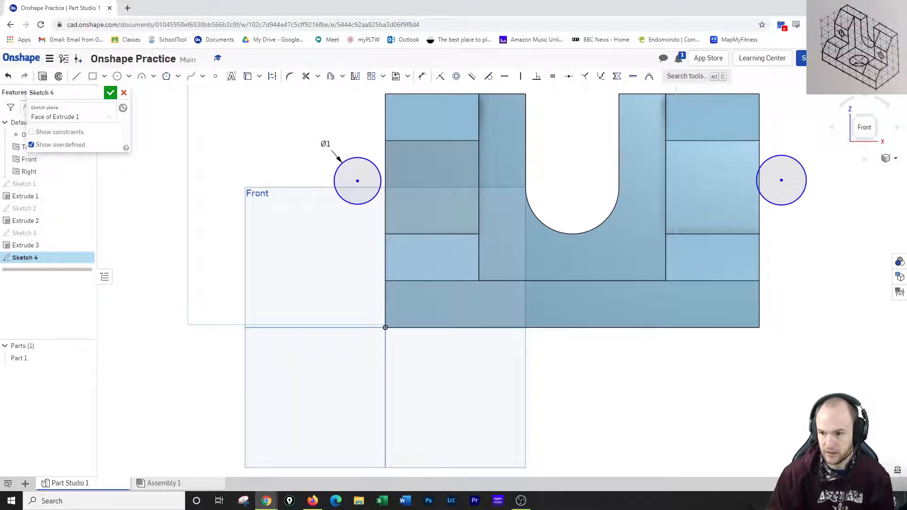
# Dimension the left circle's centre 1 in above the lower edge of the left block's vertical face
pyautogui.press('d')
pyautogui.click(358, 181)
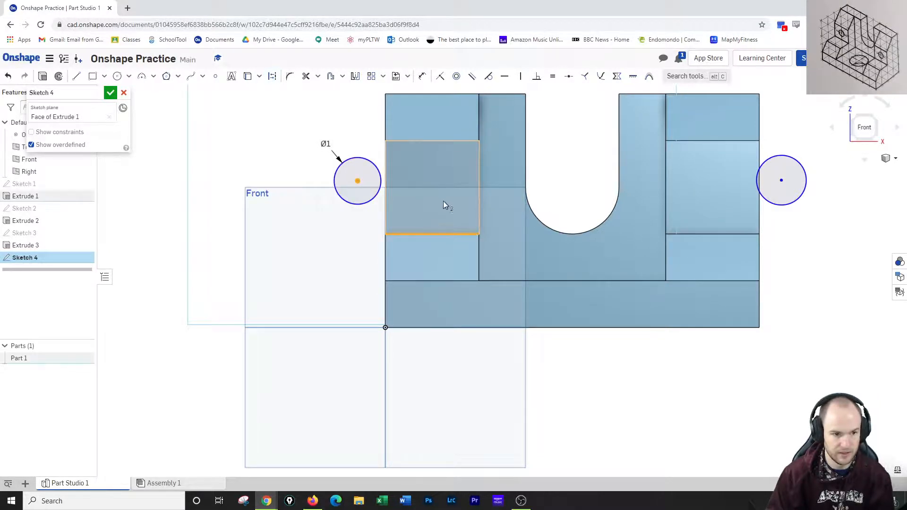
pyautogui.click(429, 234)
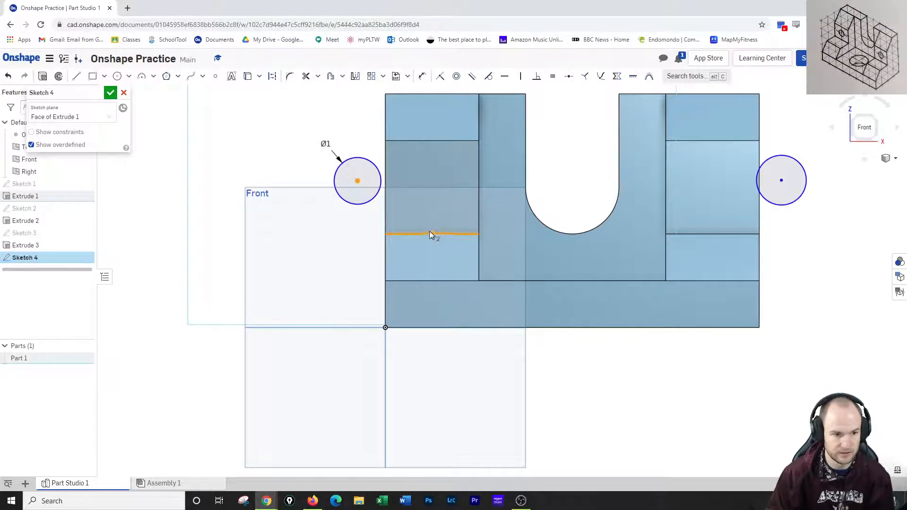
pyautogui.click(422, 76)
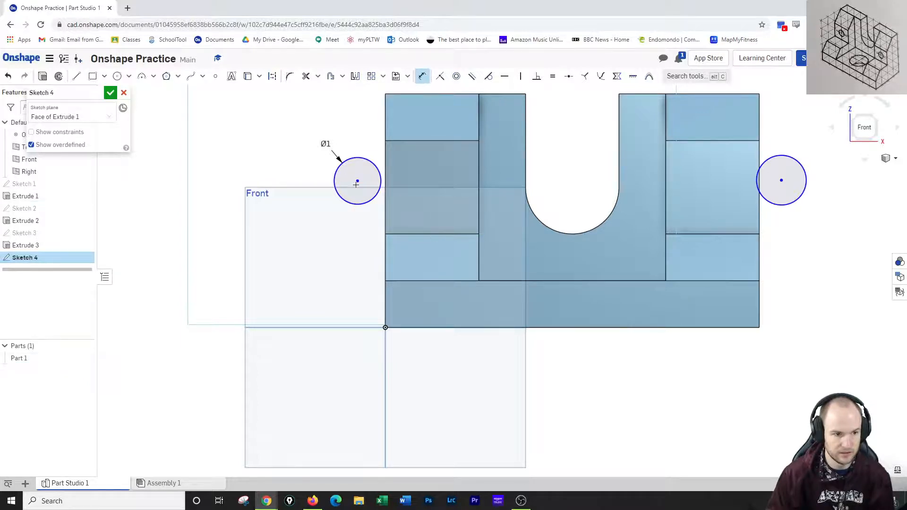
pyautogui.click(425, 234)
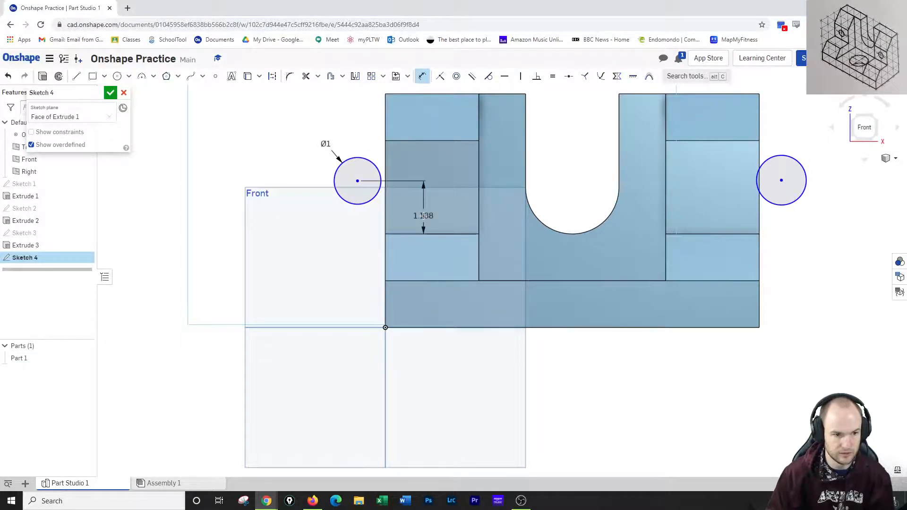
pyautogui.click(423, 216)
pyautogui.write('1.138027')
pyautogui.press('Return')
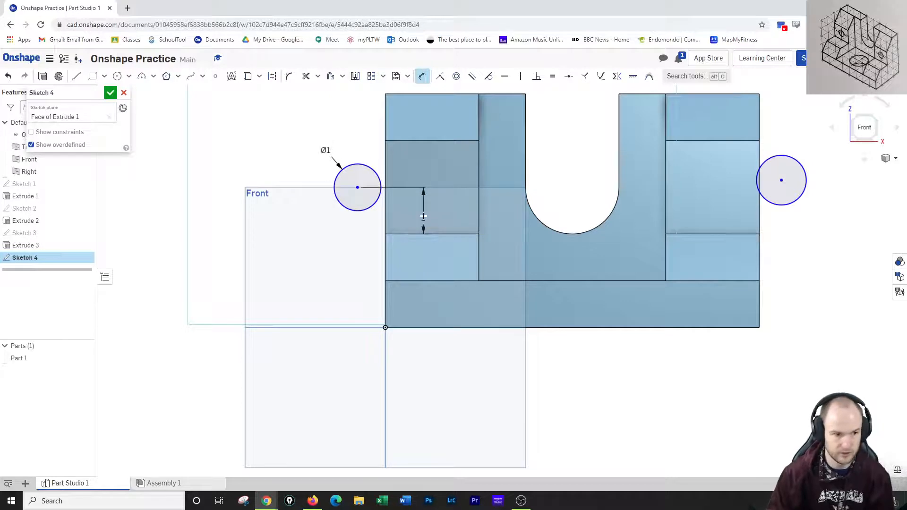
# Dimension the left circle's centre 1 in from the inner vertical edge of the left block's face
pyautogui.click(360, 185)
pyautogui.click(479, 189)
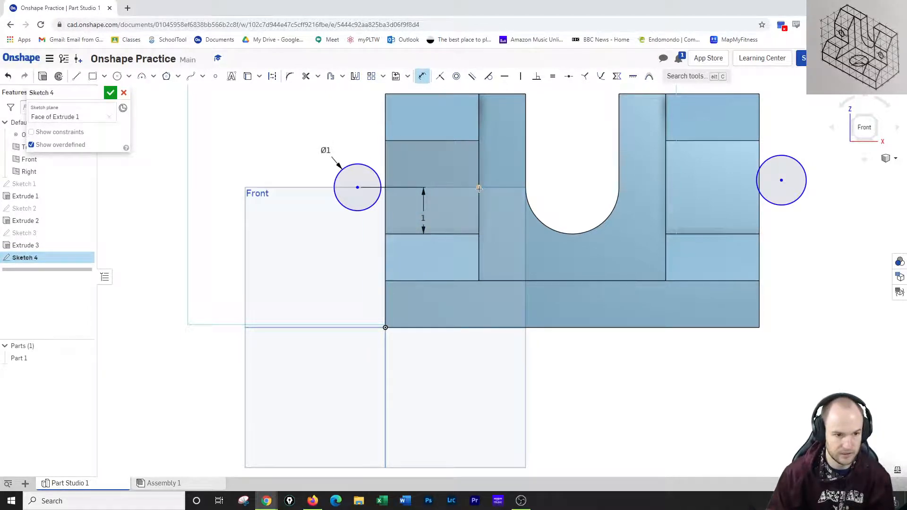
pyautogui.click(458, 211)
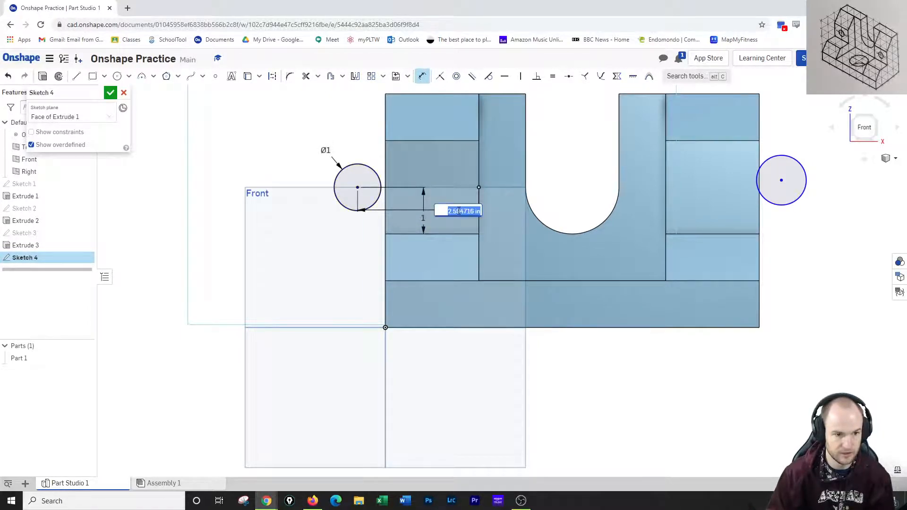
pyautogui.write('1')
pyautogui.press('Return')
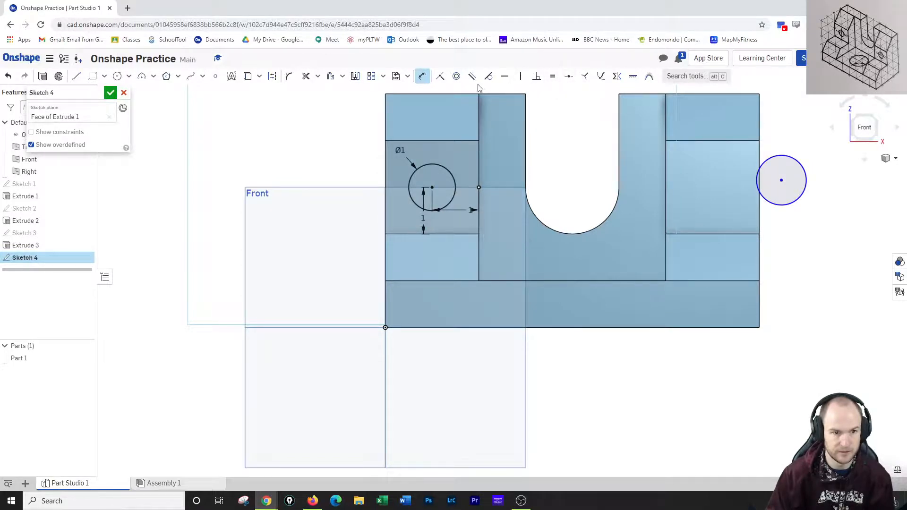
# Constrain the right circle to equal the left circle in size and align their centres horizontally
pyautogui.click(552, 76)
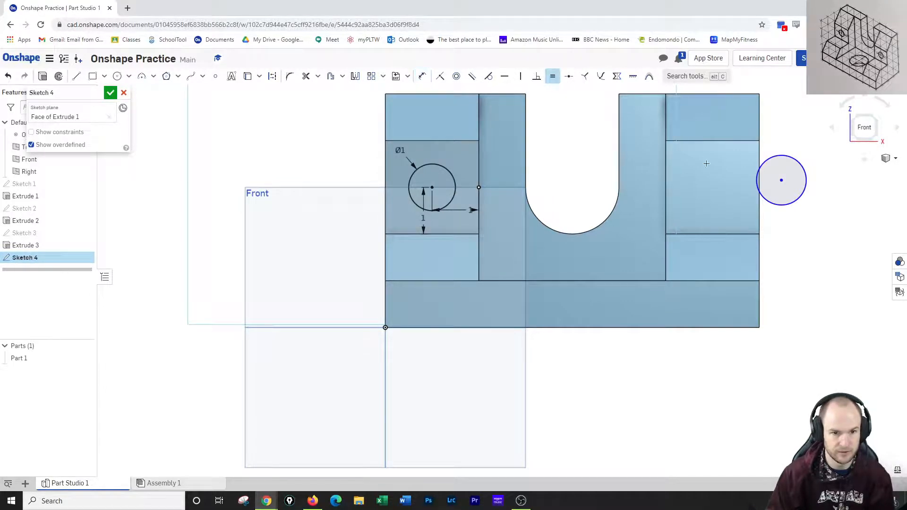
pyautogui.click(454, 195)
pyautogui.click(769, 193)
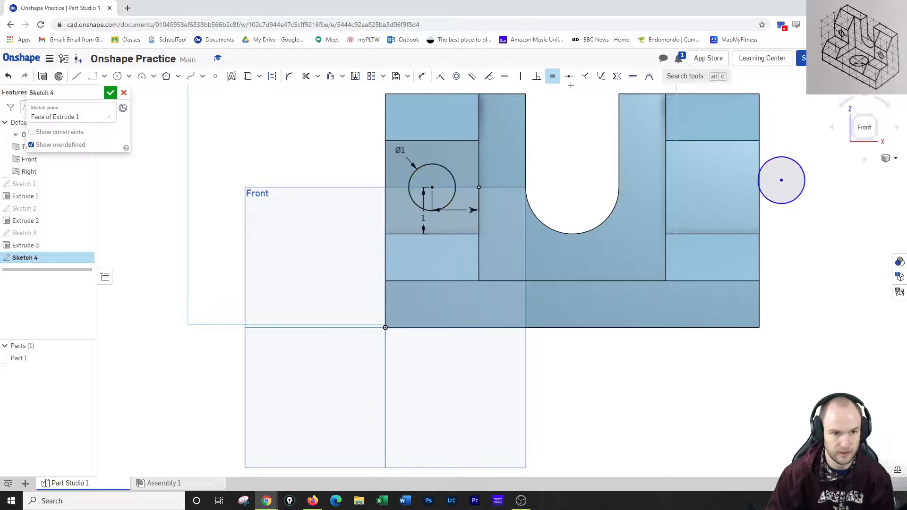
pyautogui.click(504, 76)
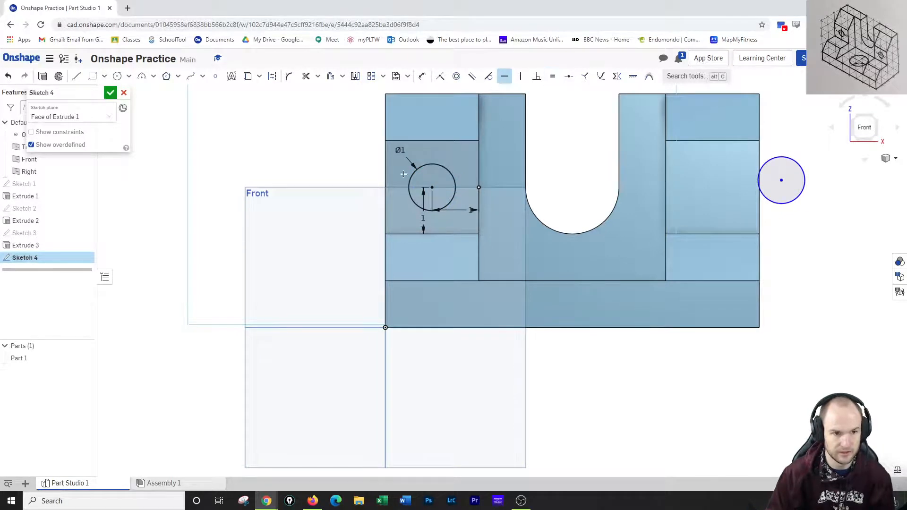
pyautogui.click(434, 187)
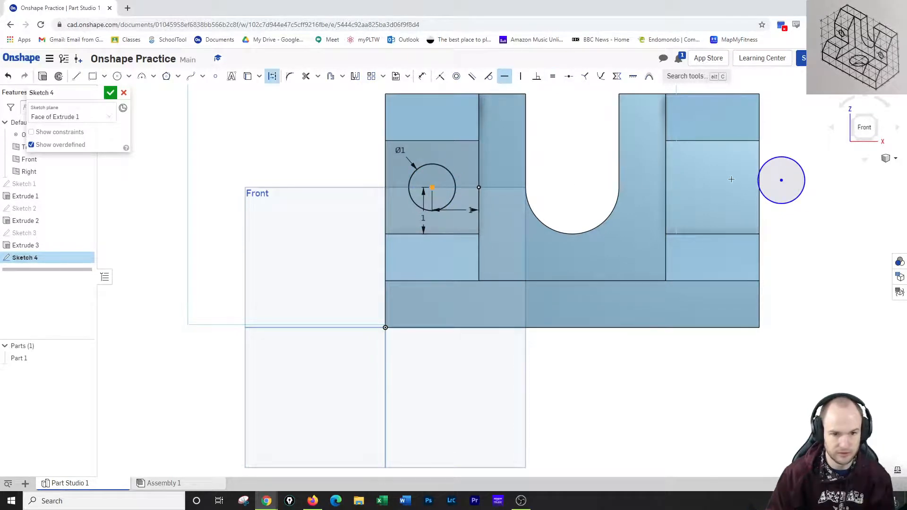
pyautogui.click(782, 182)
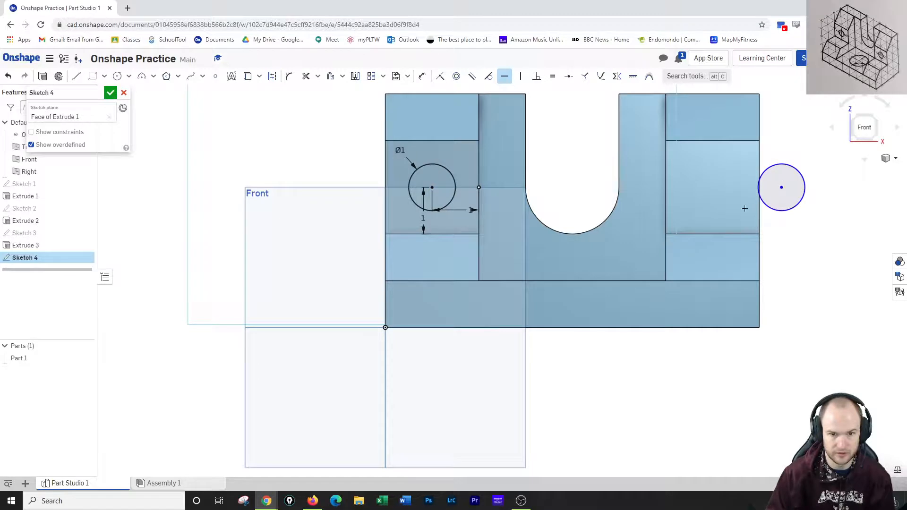
# Dimension the right circle's centre 1 in from the right block's inner vertical edge and finish the sketch
pyautogui.click(421, 76)
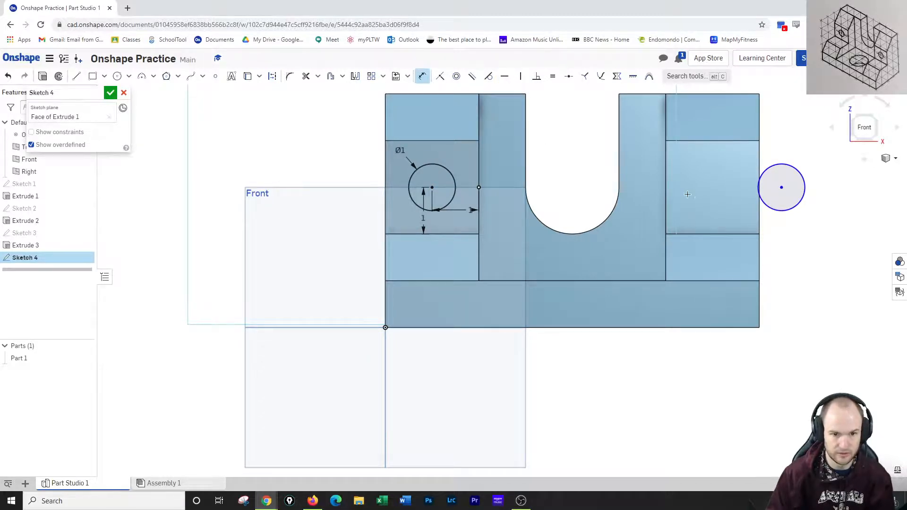
pyautogui.click(666, 194)
pyautogui.click(700, 202)
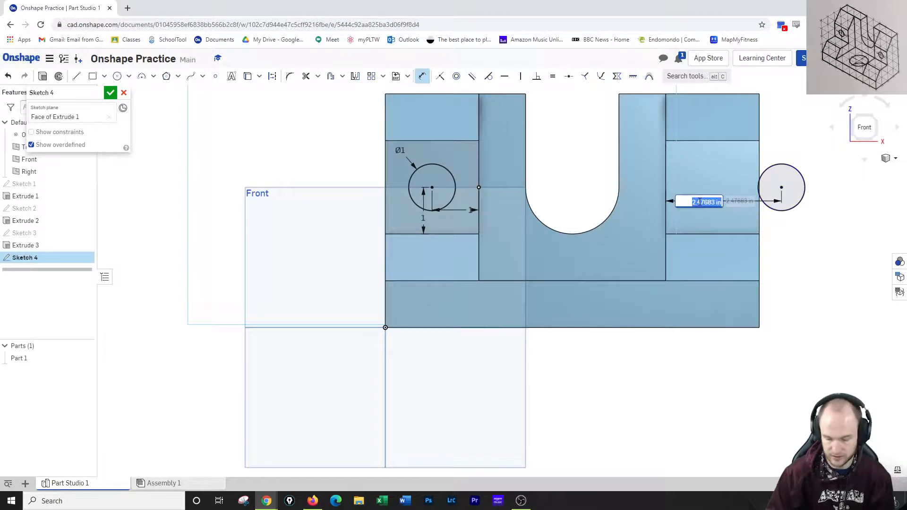
pyautogui.write('1')
pyautogui.press('Return')
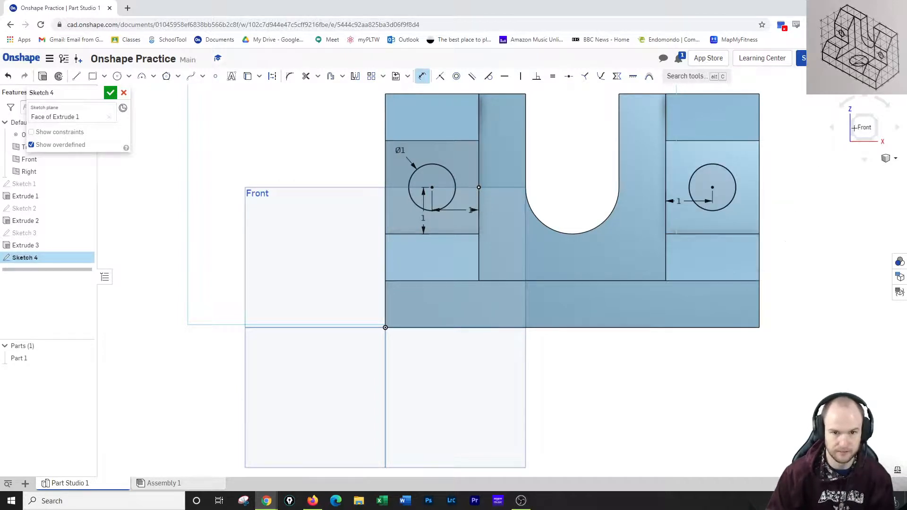
pyautogui.click(876, 117)
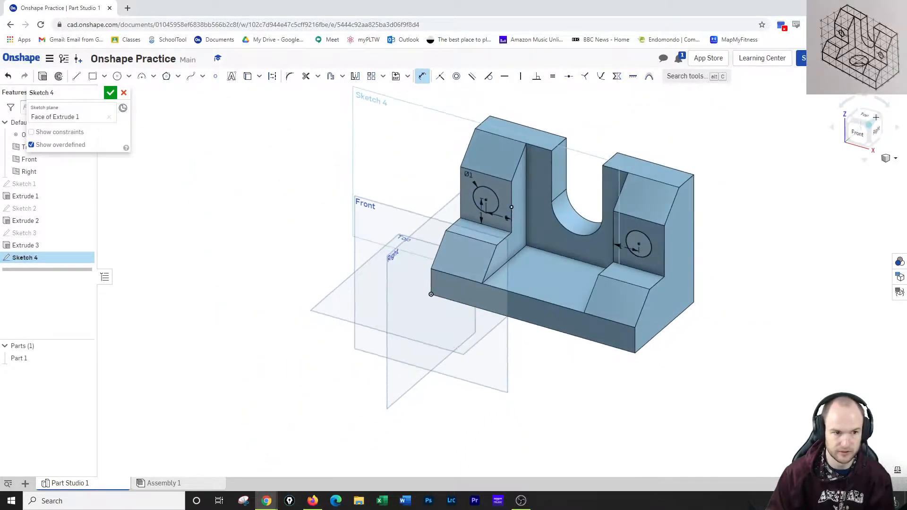
pyautogui.click(110, 93)
# Extrude both circles as a removal through all to cut holes in the left and right blocks
pyautogui.click(84, 77)
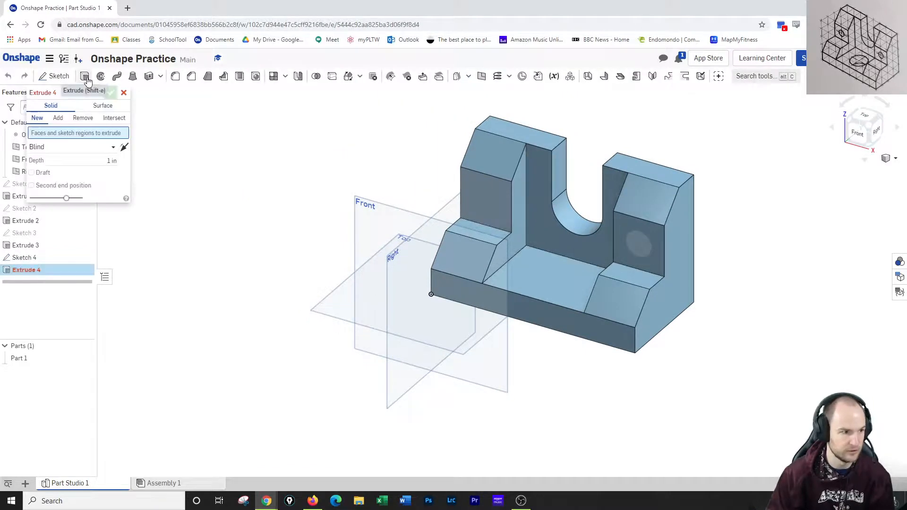
pyautogui.click(481, 205)
pyautogui.click(634, 246)
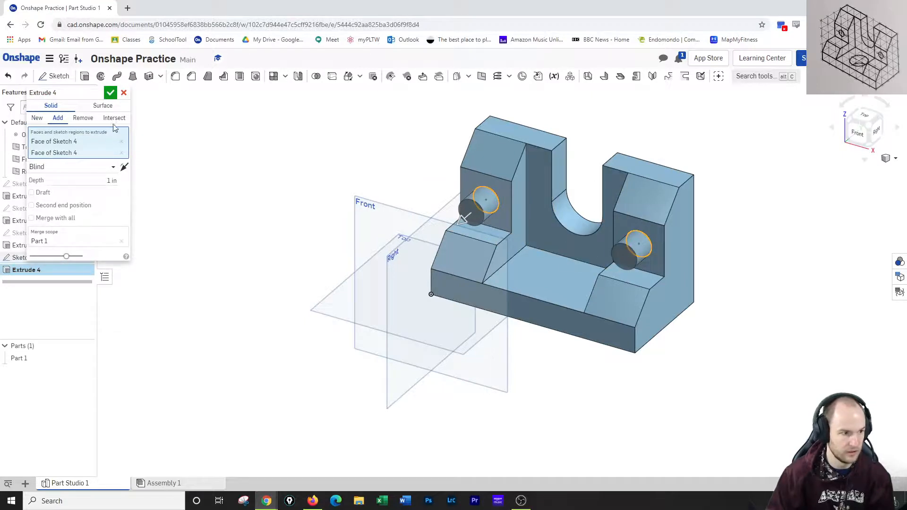
pyautogui.click(88, 118)
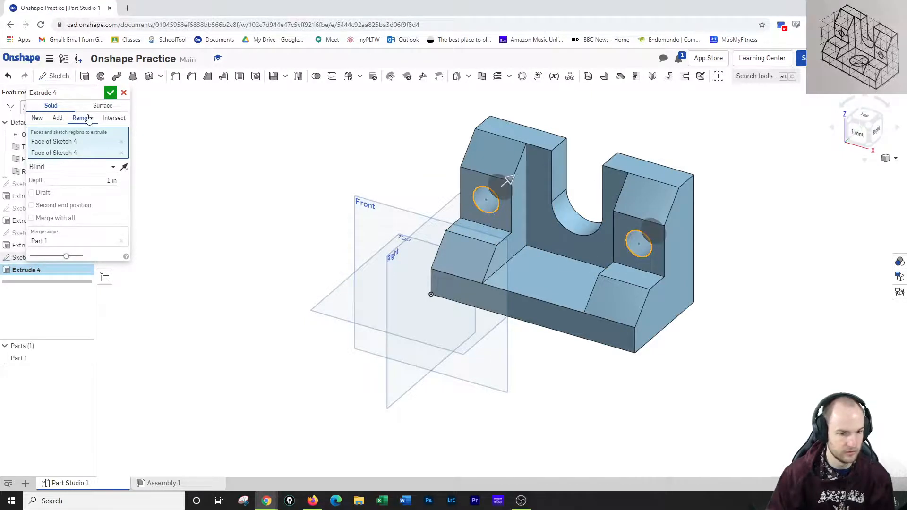
pyautogui.click(76, 171)
pyautogui.click(60, 256)
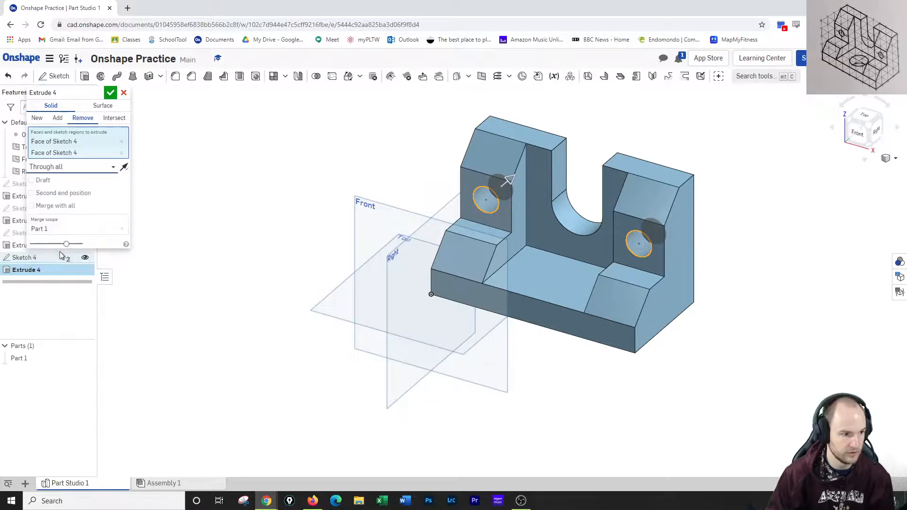
pyautogui.click(110, 93)
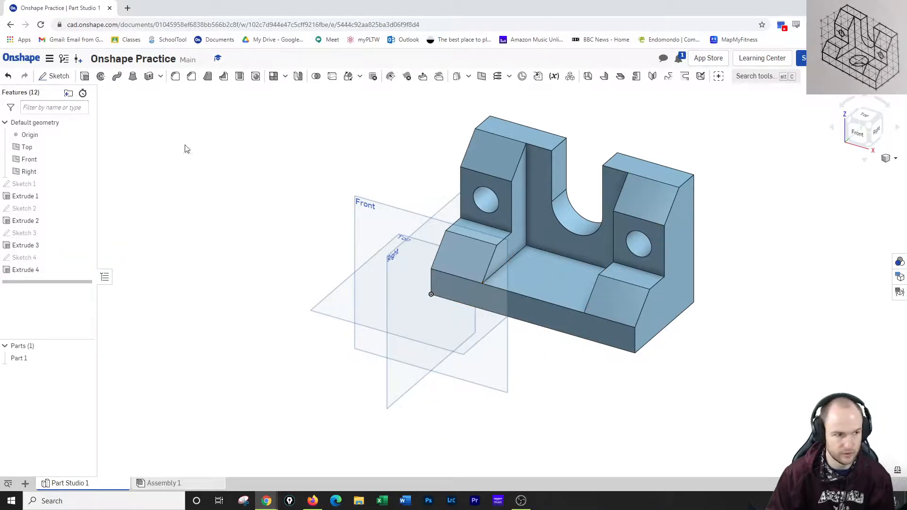
# Sketch a circle about 1.03 in in diameter on the block's floor face, its centre aligned with the front edge's midpoint
pyautogui.click(59, 76)
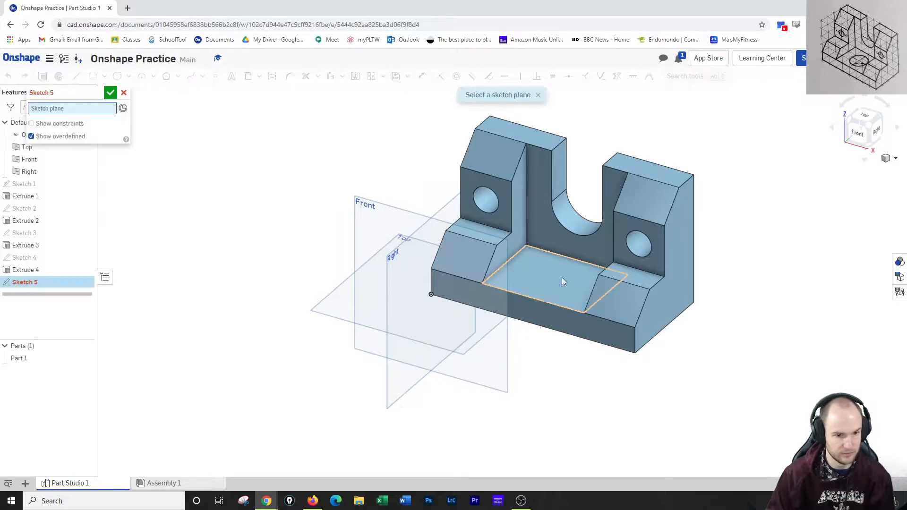
pyautogui.click(562, 277)
pyautogui.click(869, 117)
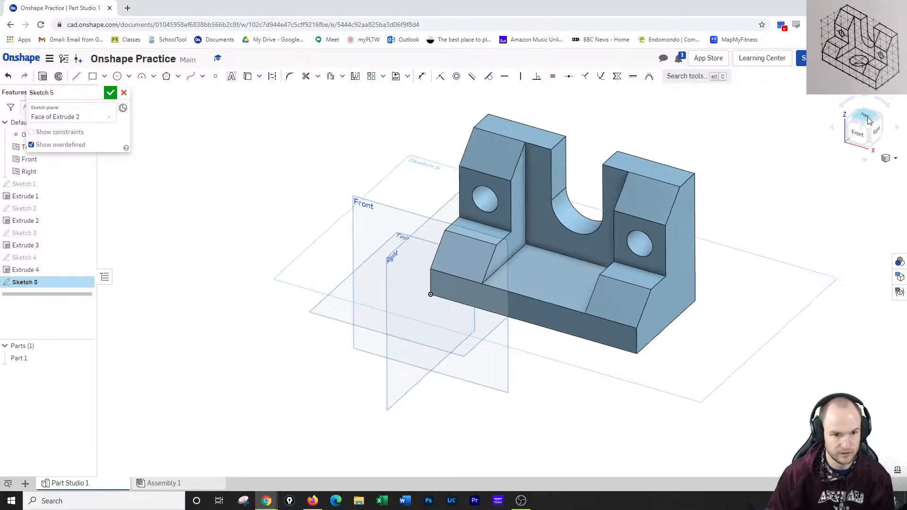
pyautogui.click(117, 77)
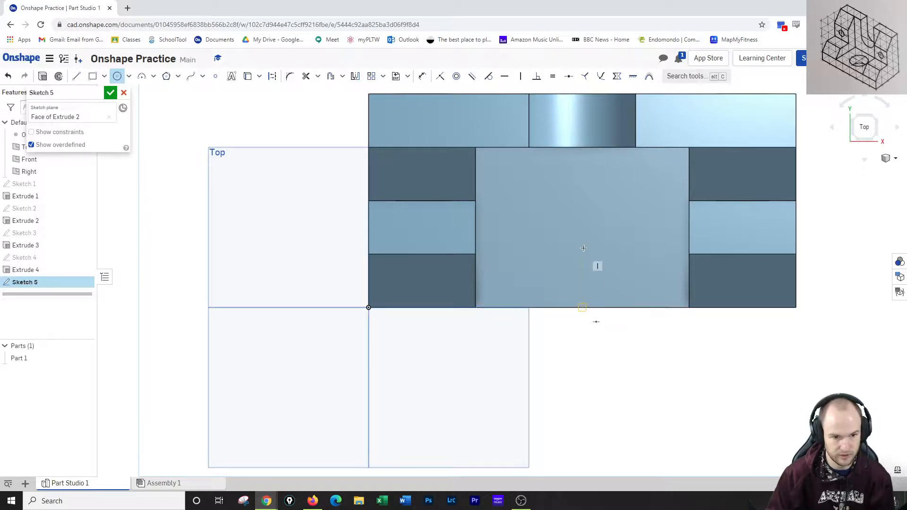
pyautogui.click(582, 231)
pyautogui.click(583, 259)
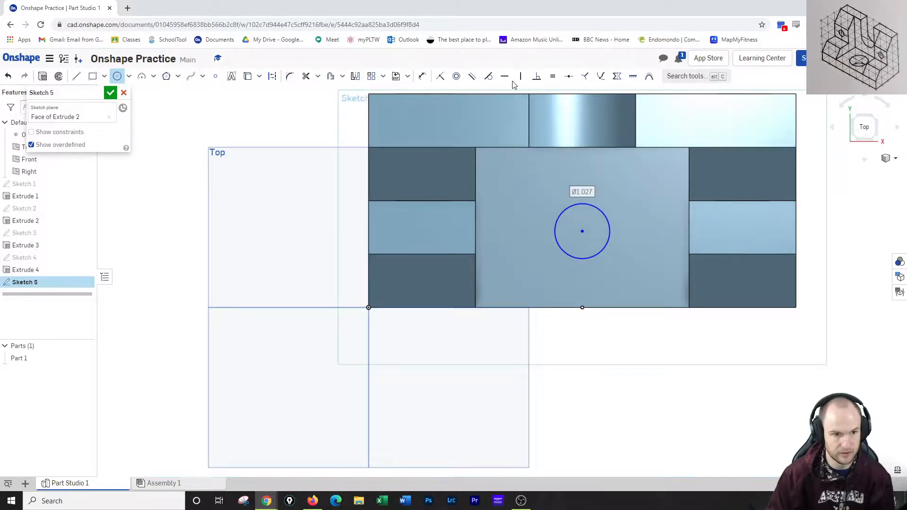
# Dimension the floor circle's diameter as 2 in
pyautogui.click(420, 77)
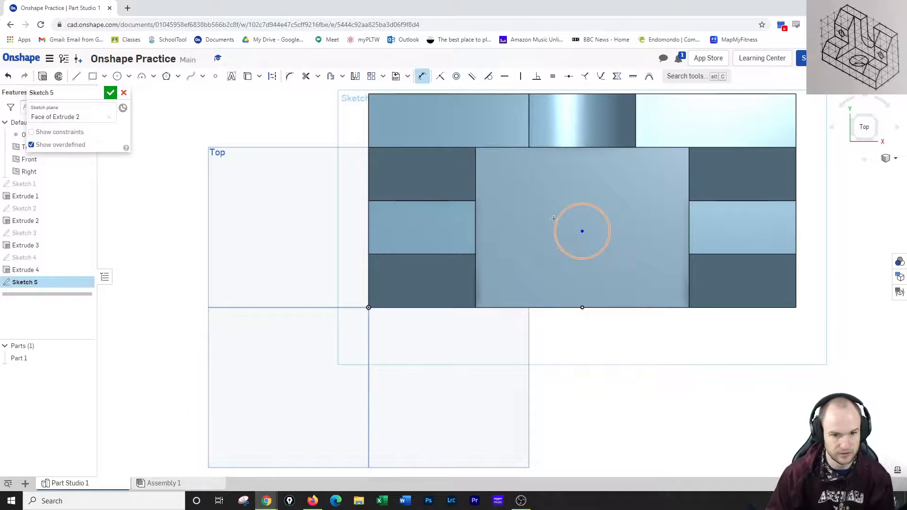
pyautogui.click(561, 212)
pyautogui.click(539, 202)
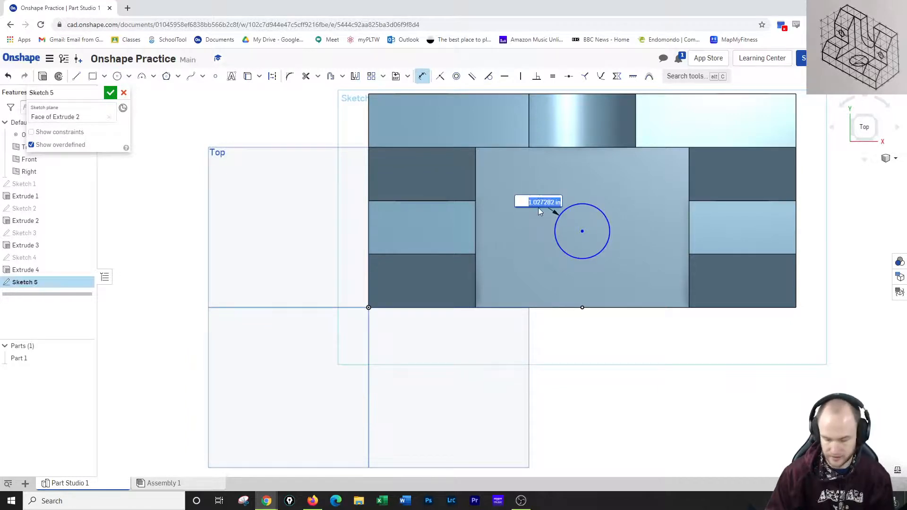
pyautogui.write('2')
pyautogui.press('Return')
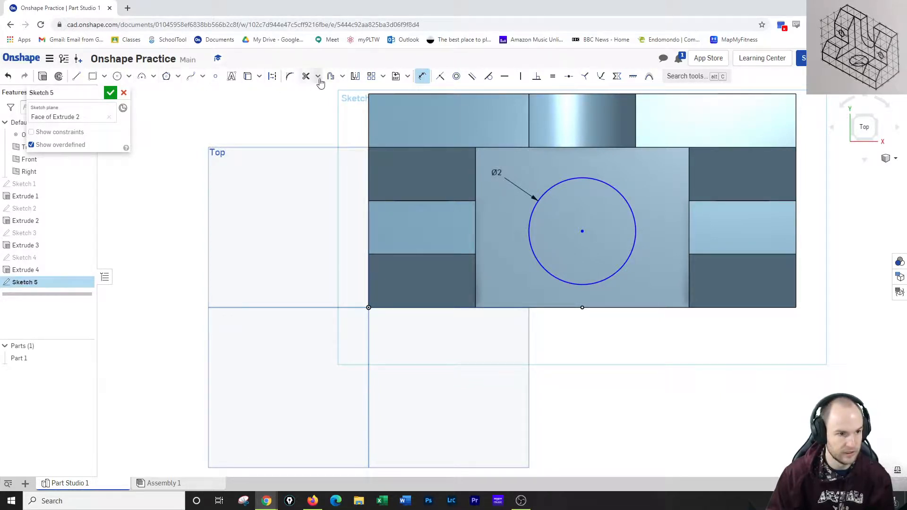
pyautogui.click(422, 76)
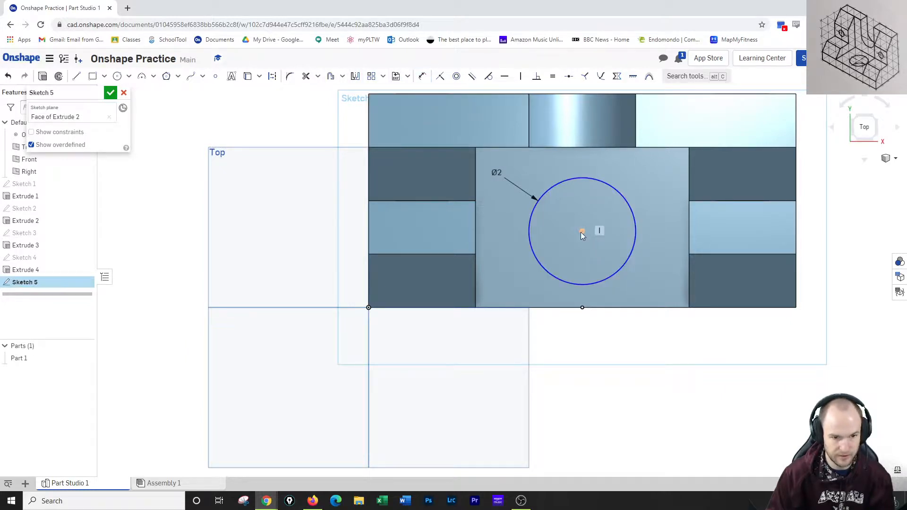
pyautogui.click(582, 232)
pyautogui.click(582, 307)
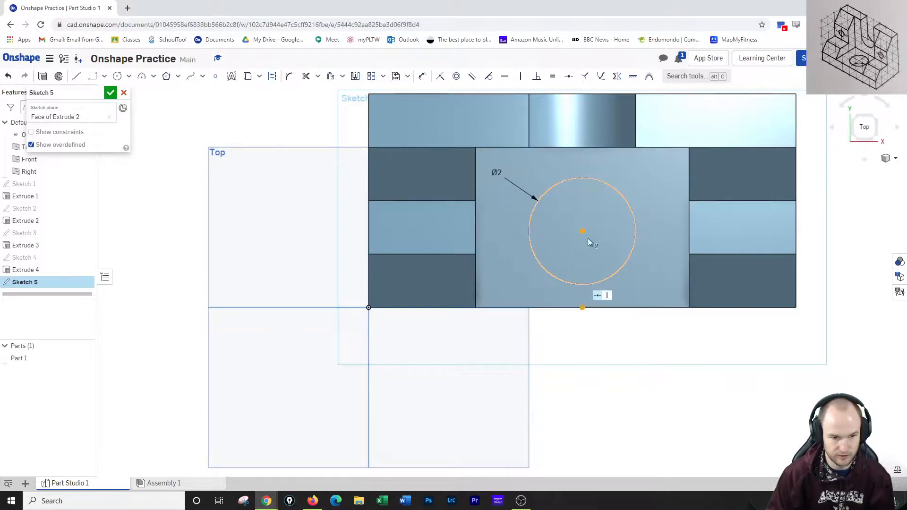
# Dimension the circle's centre 2 in from the midpoint of the floor's front edge
pyautogui.click(422, 76)
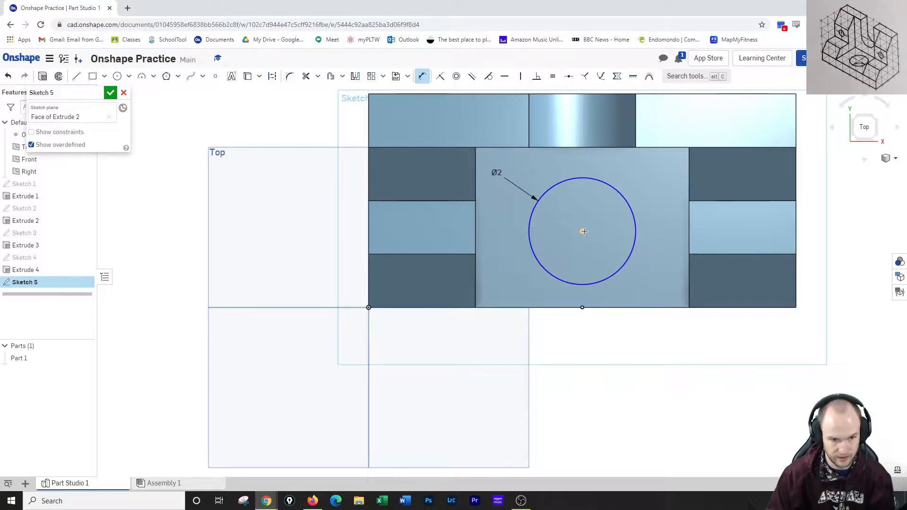
pyautogui.click(583, 307)
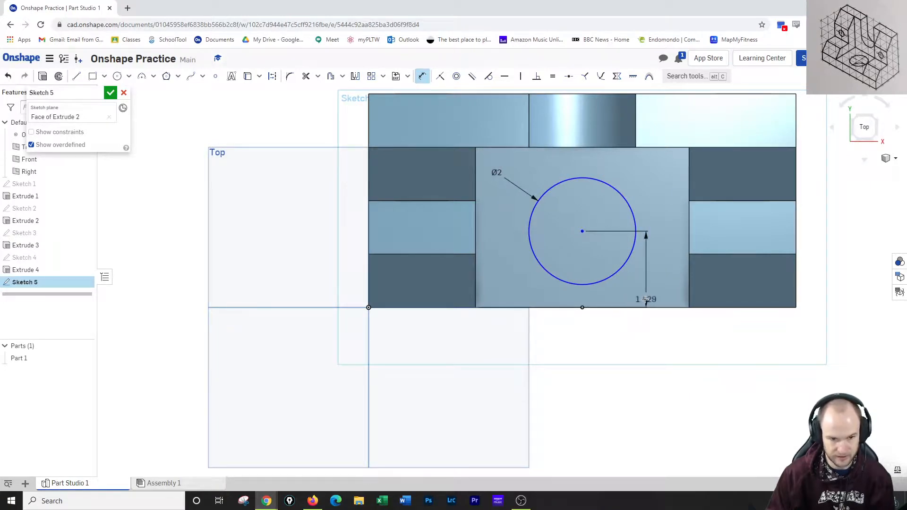
pyautogui.click(683, 301)
pyautogui.write('2')
pyautogui.press('Return')
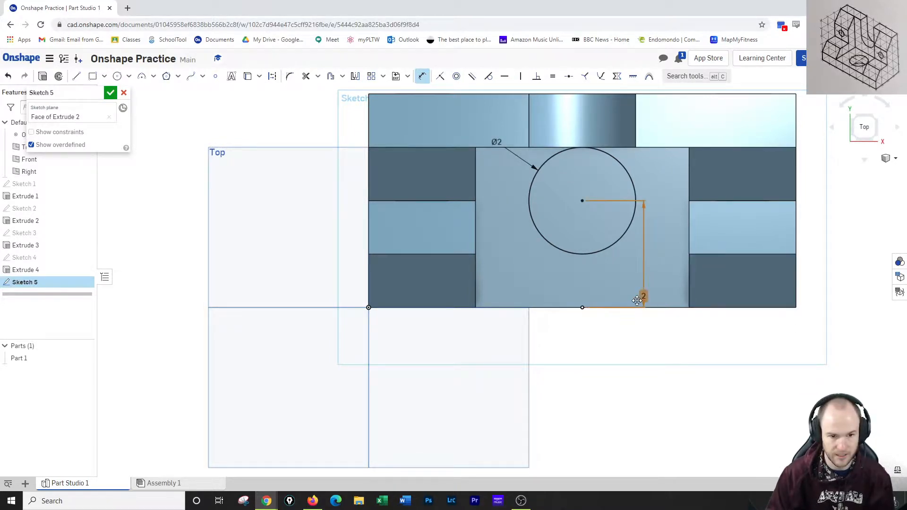
# Set the distance from the circle's centre to the front edge to 1.5 in and finish the sketch
pyautogui.doubleClick(637, 300)
pyautogui.write('1.5')
pyautogui.press('Return')
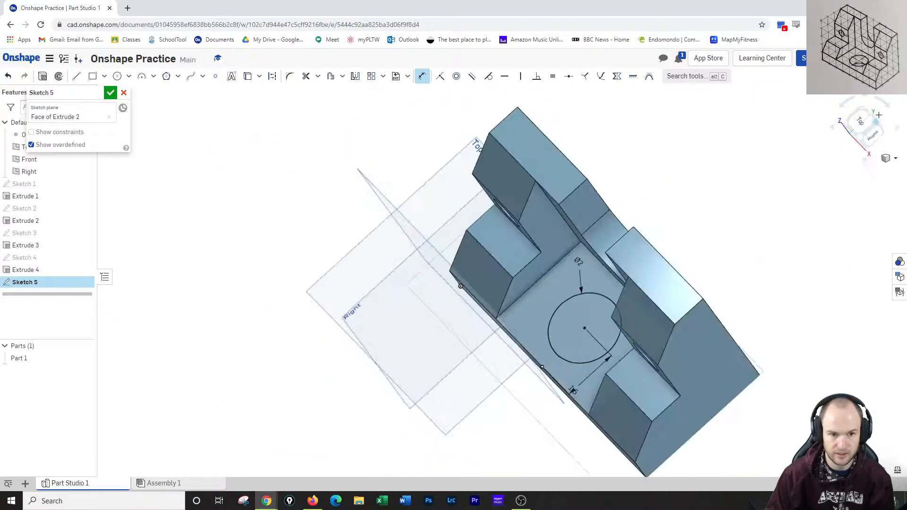
pyautogui.click(877, 115)
pyautogui.click(847, 117)
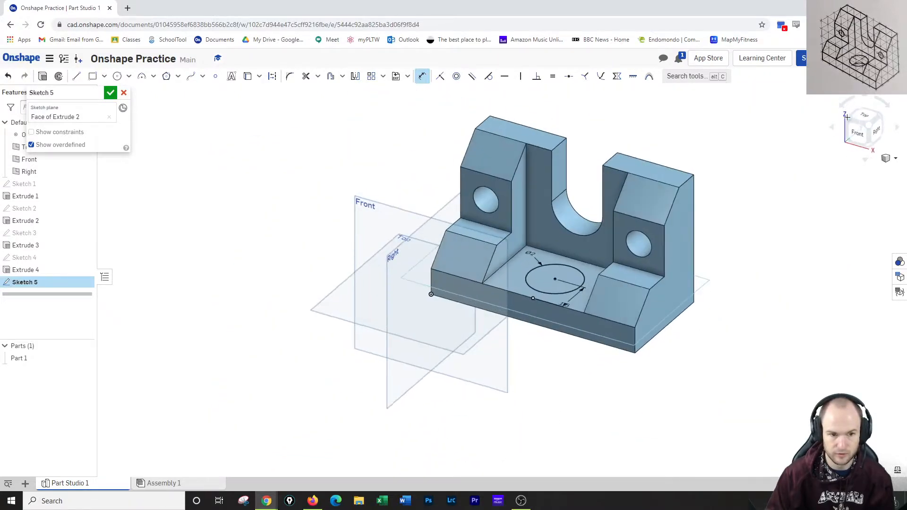
pyautogui.click(110, 92)
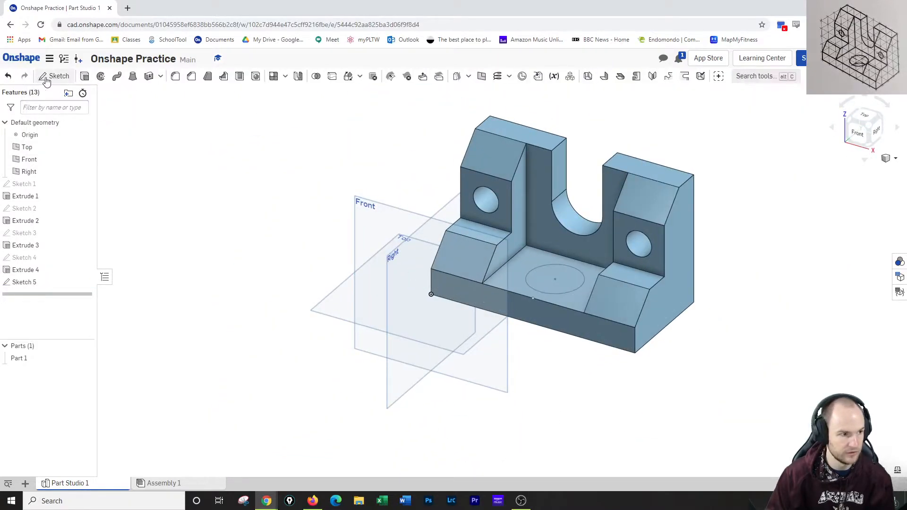
# Extrude the floor circle as a removal through all, and show the finished block in isometric view
pyautogui.click(85, 76)
pyautogui.click(563, 285)
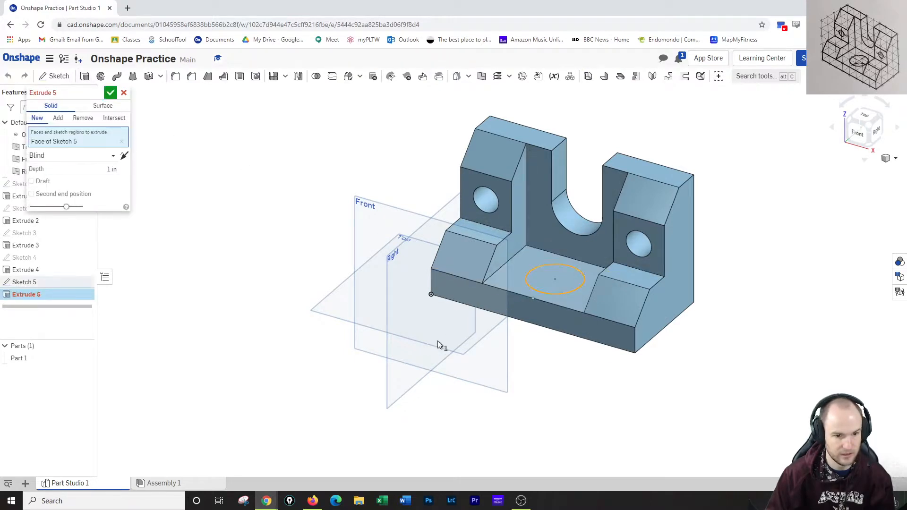
pyautogui.click(92, 121)
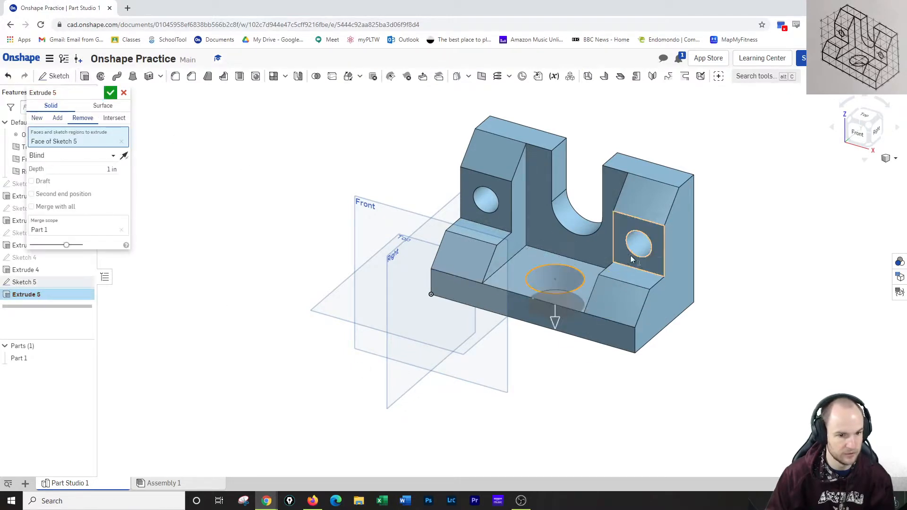
pyautogui.click(78, 157)
pyautogui.click(60, 244)
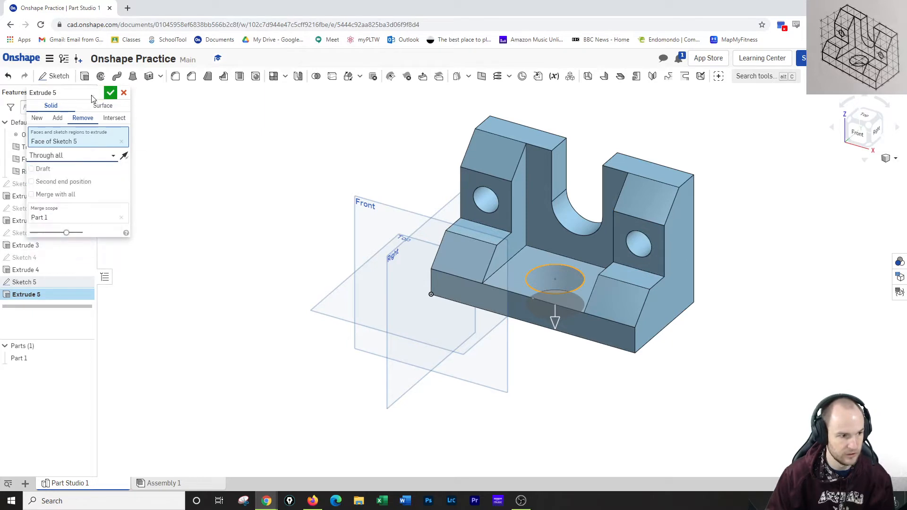
pyautogui.click(110, 93)
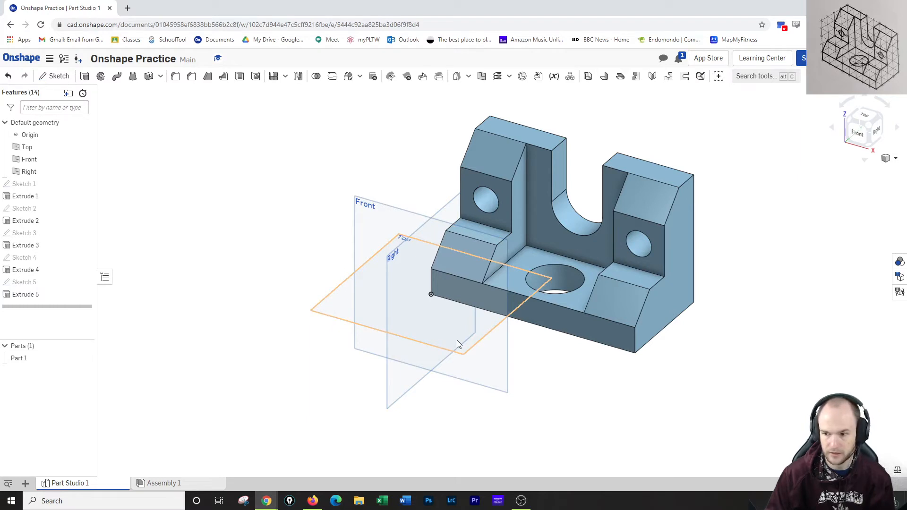
pyautogui.click(896, 161)
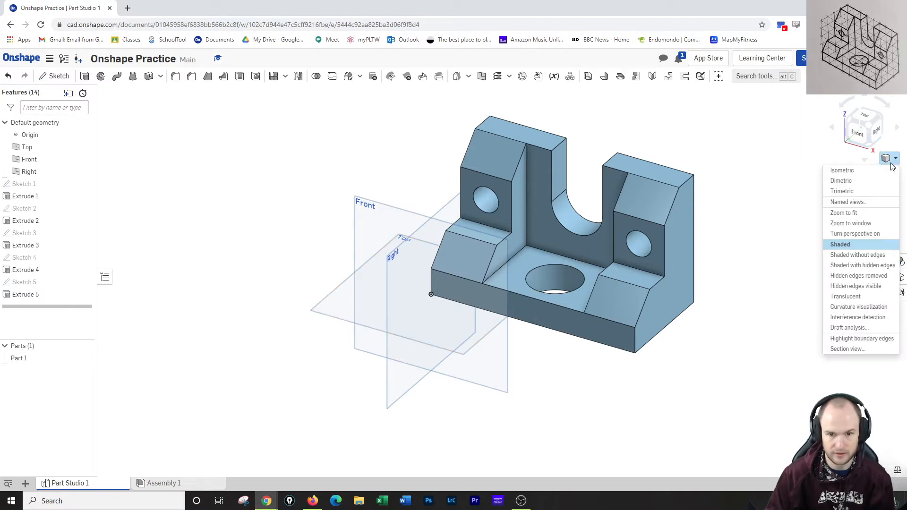
pyautogui.click(857, 171)
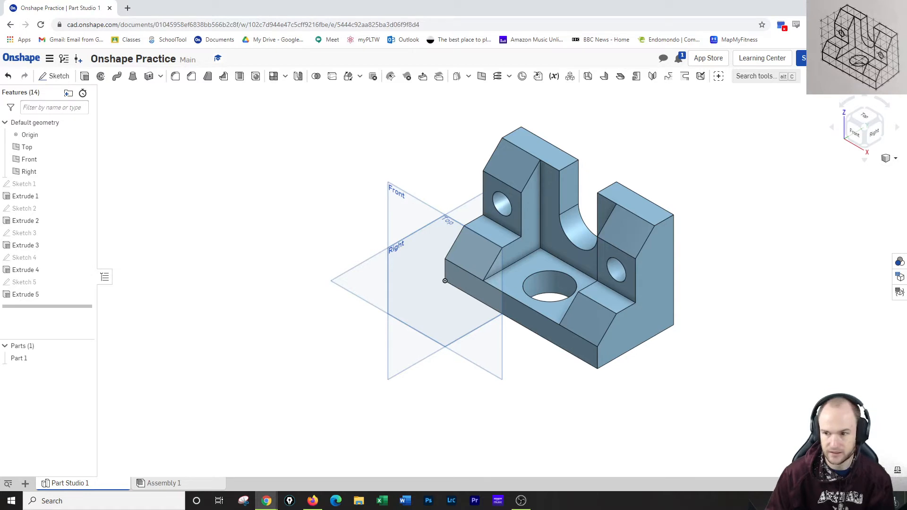
# Rename the document as Problem 8-20
pyautogui.click(134, 60)
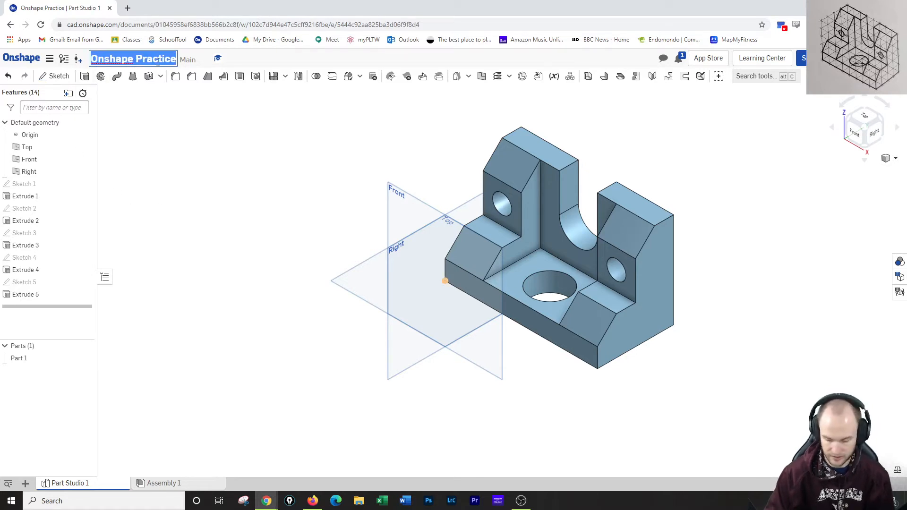
pyautogui.write('8-20')
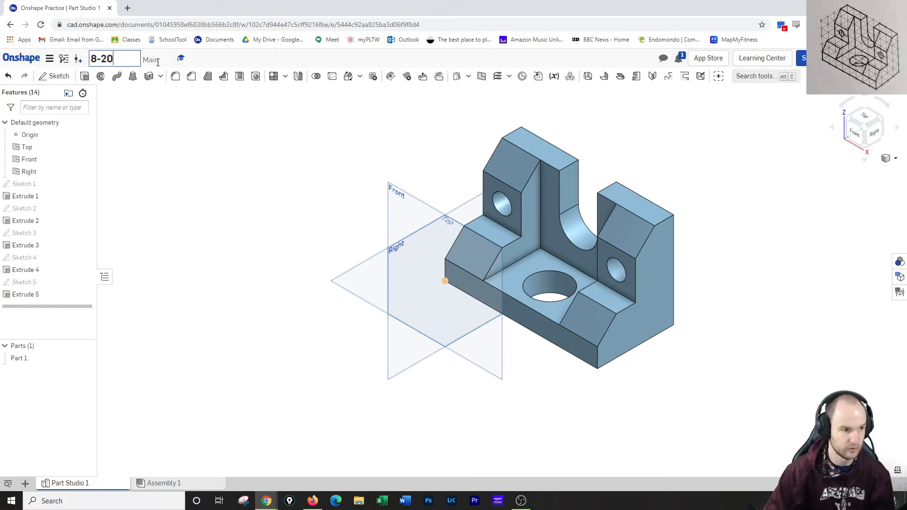
pyautogui.press('Home')
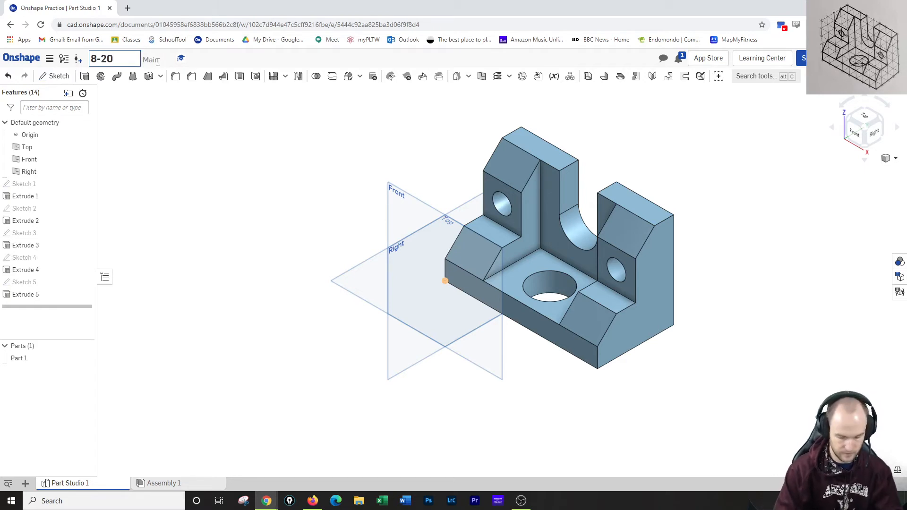
pyautogui.write('Problem')
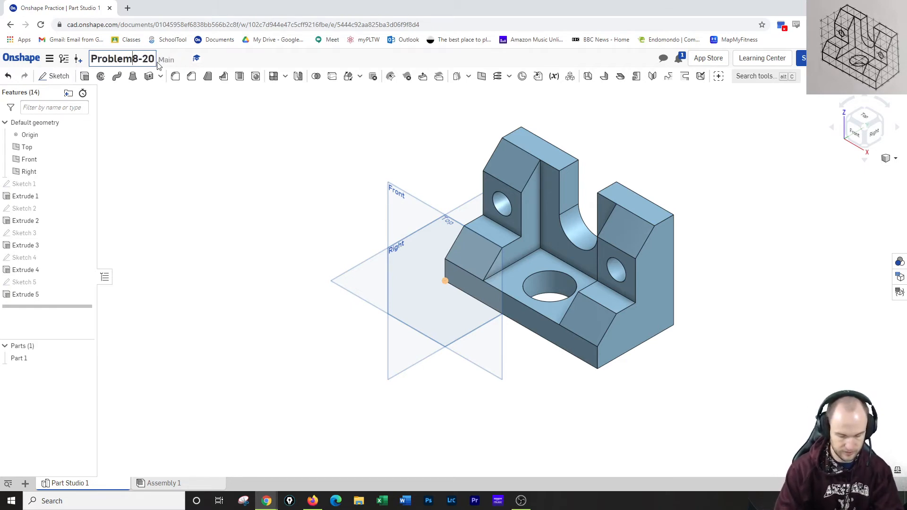
pyautogui.press('Return')
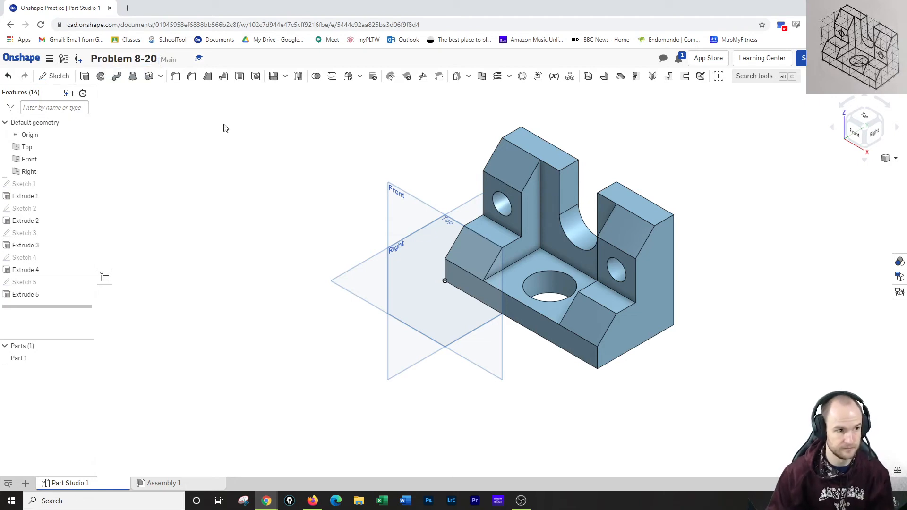